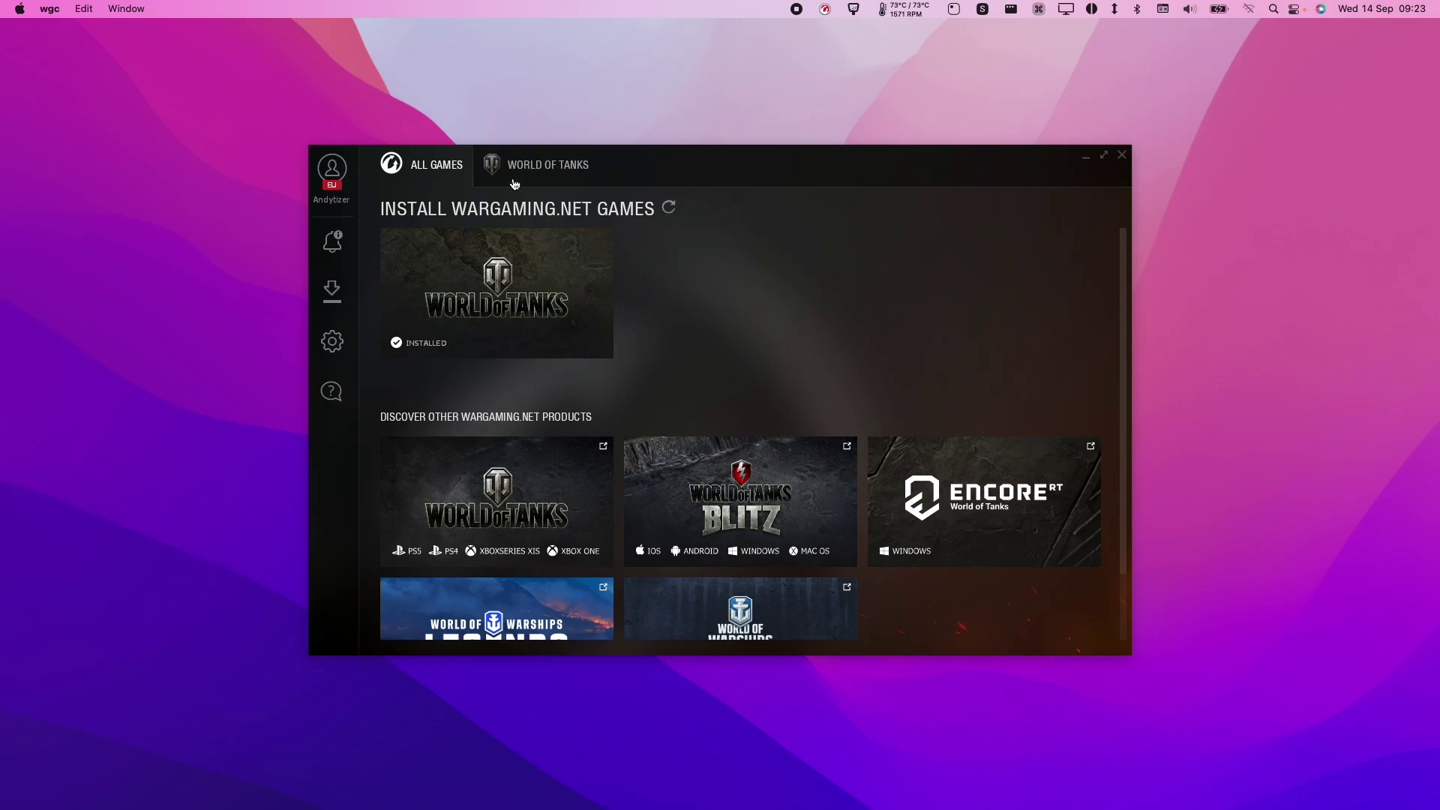
# Step: View the World of Tanks page in the game launcher and bring up the running WoT Client window
pyautogui.click(510, 175)
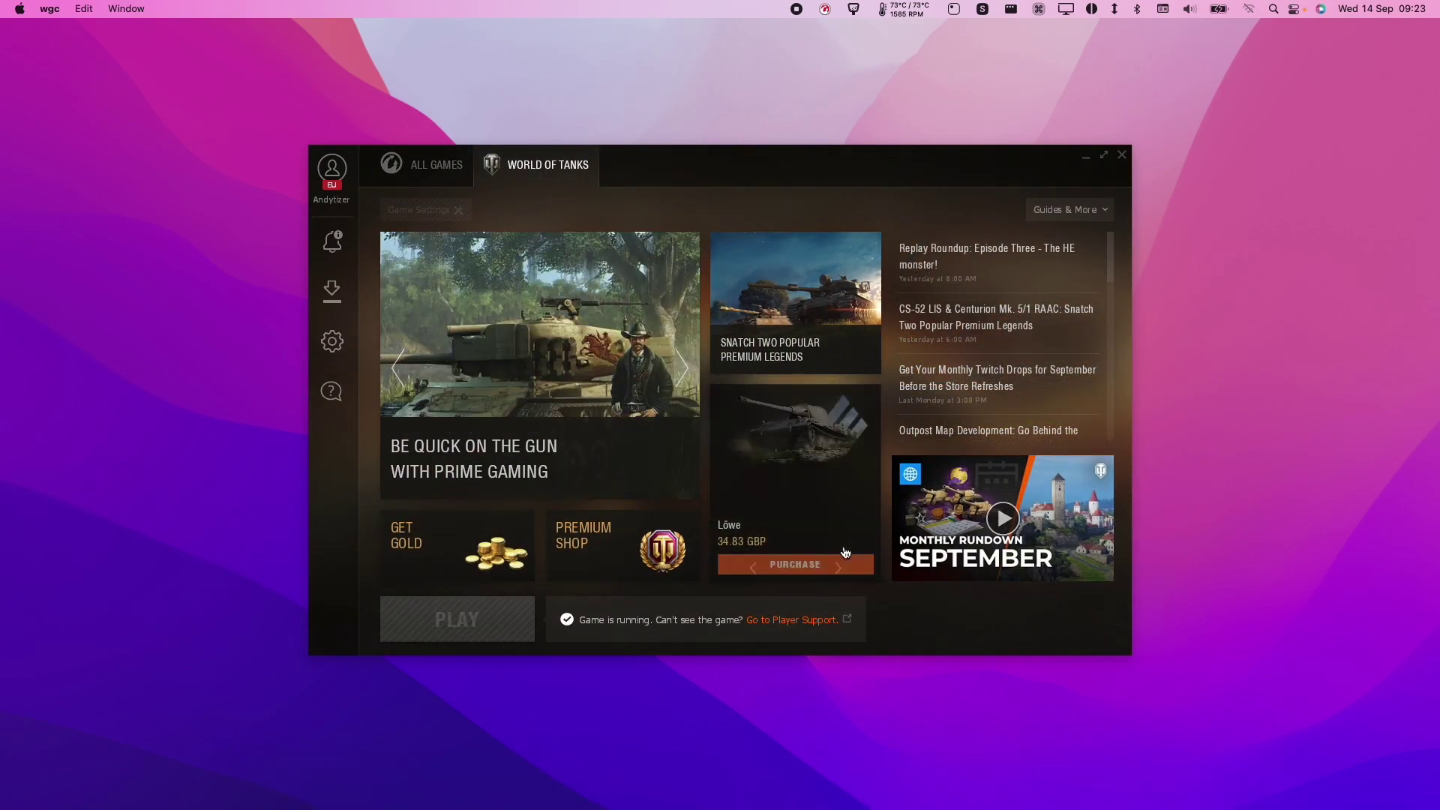
pyautogui.moveTo(1167, 797)
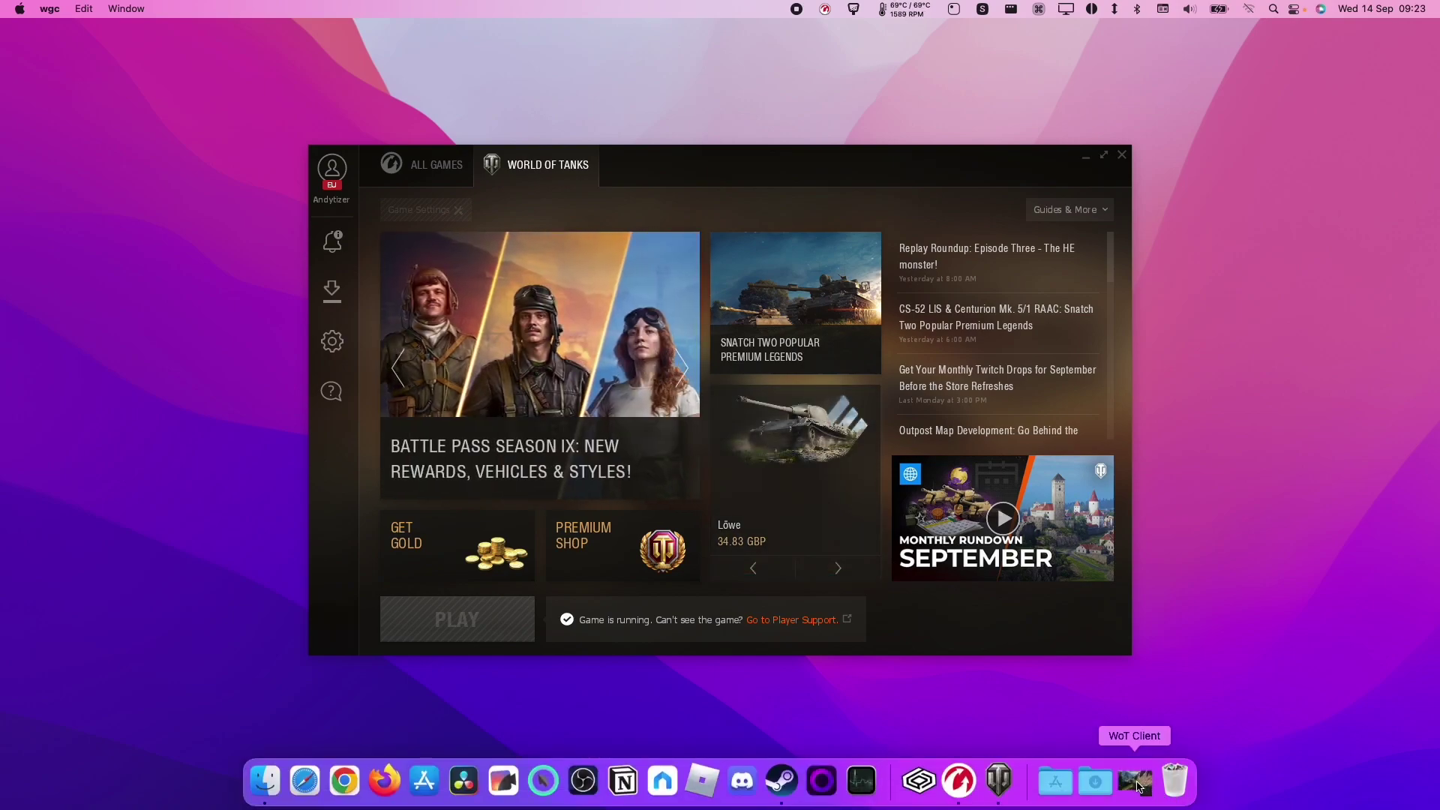
pyautogui.click(1139, 784)
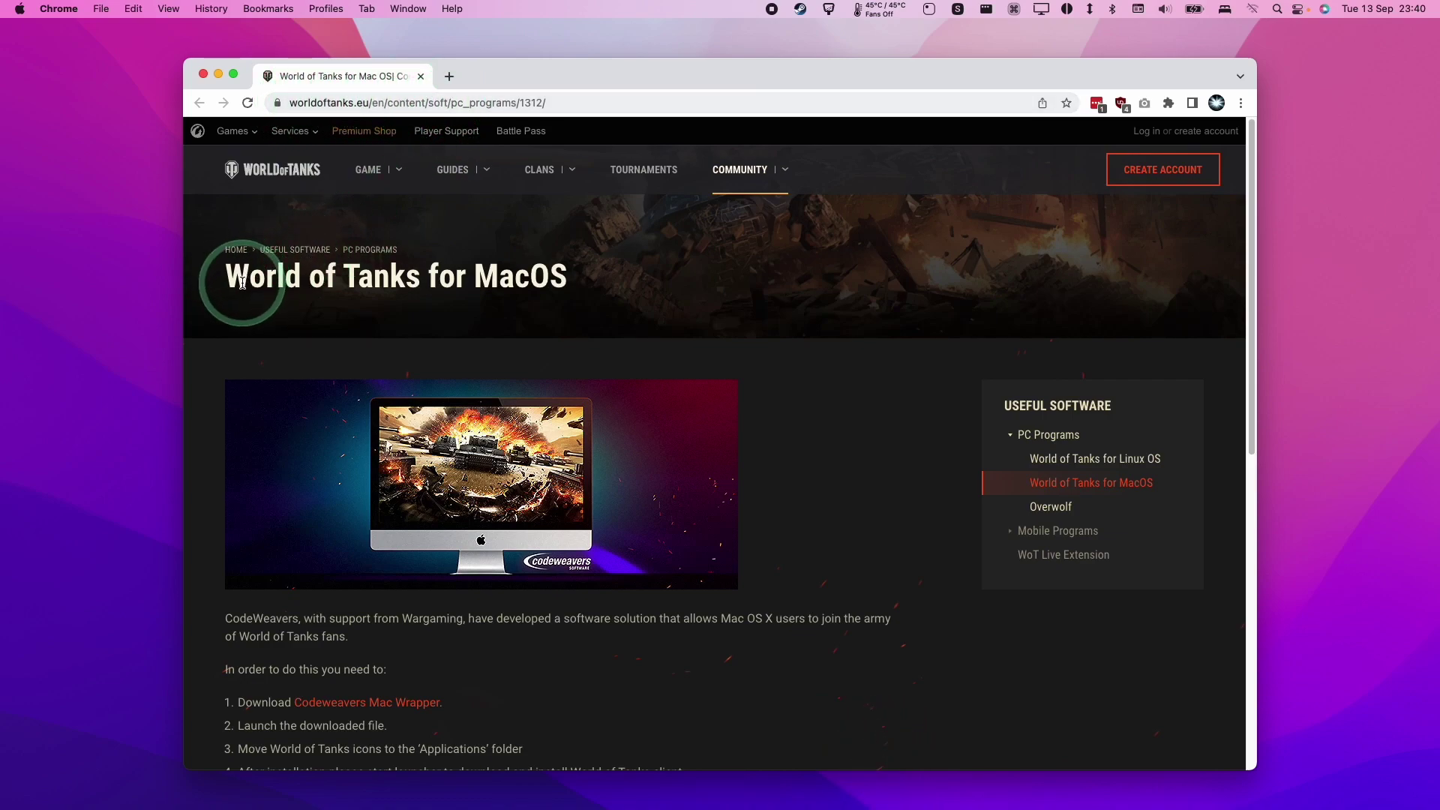
# Step: Download the Codeweavers Mac Wrapper from the World of Tanks for MacOS page through a new browser window
pyautogui.doubleClick(525, 276)
pyautogui.click(209, 273)
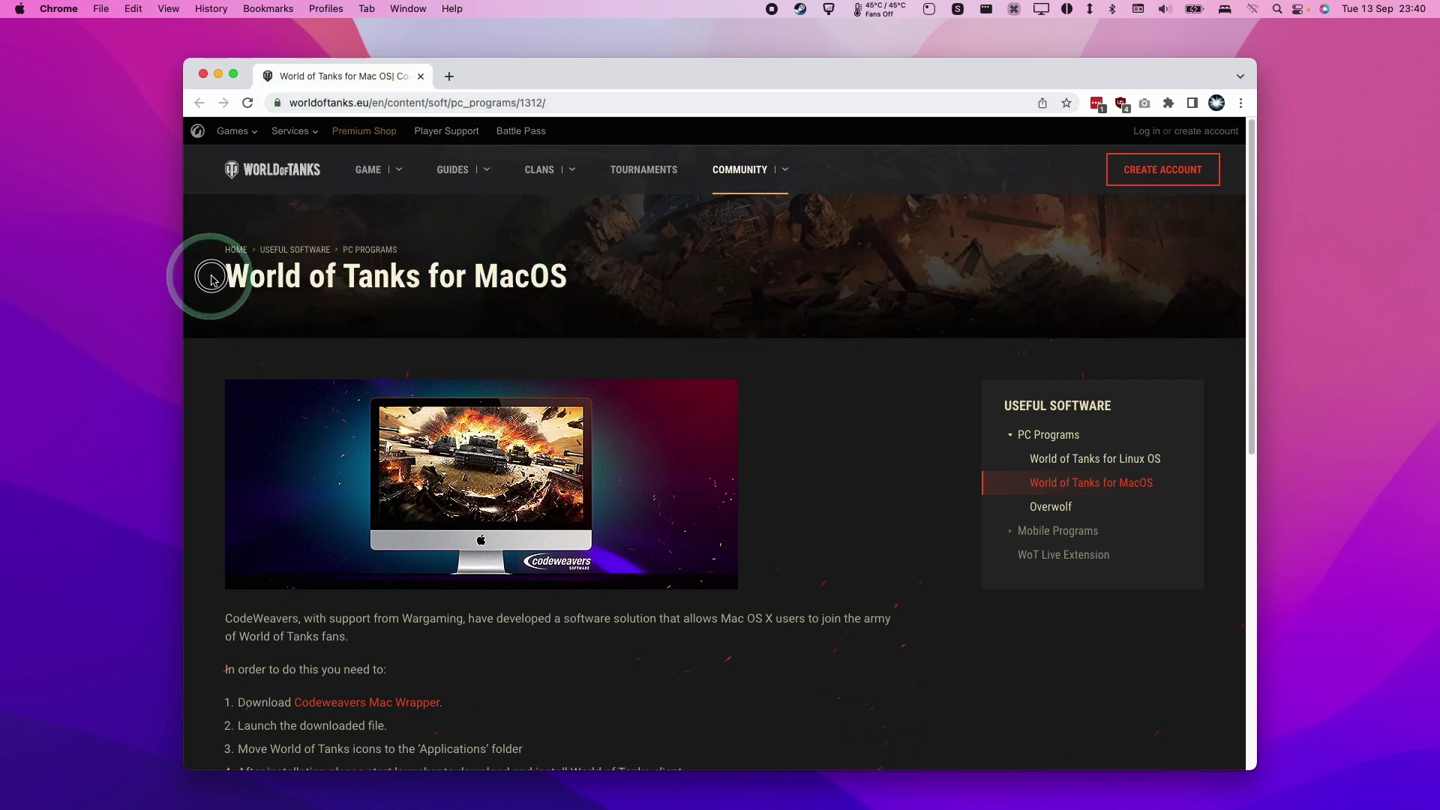
pyautogui.scroll(-5, 495, 368)
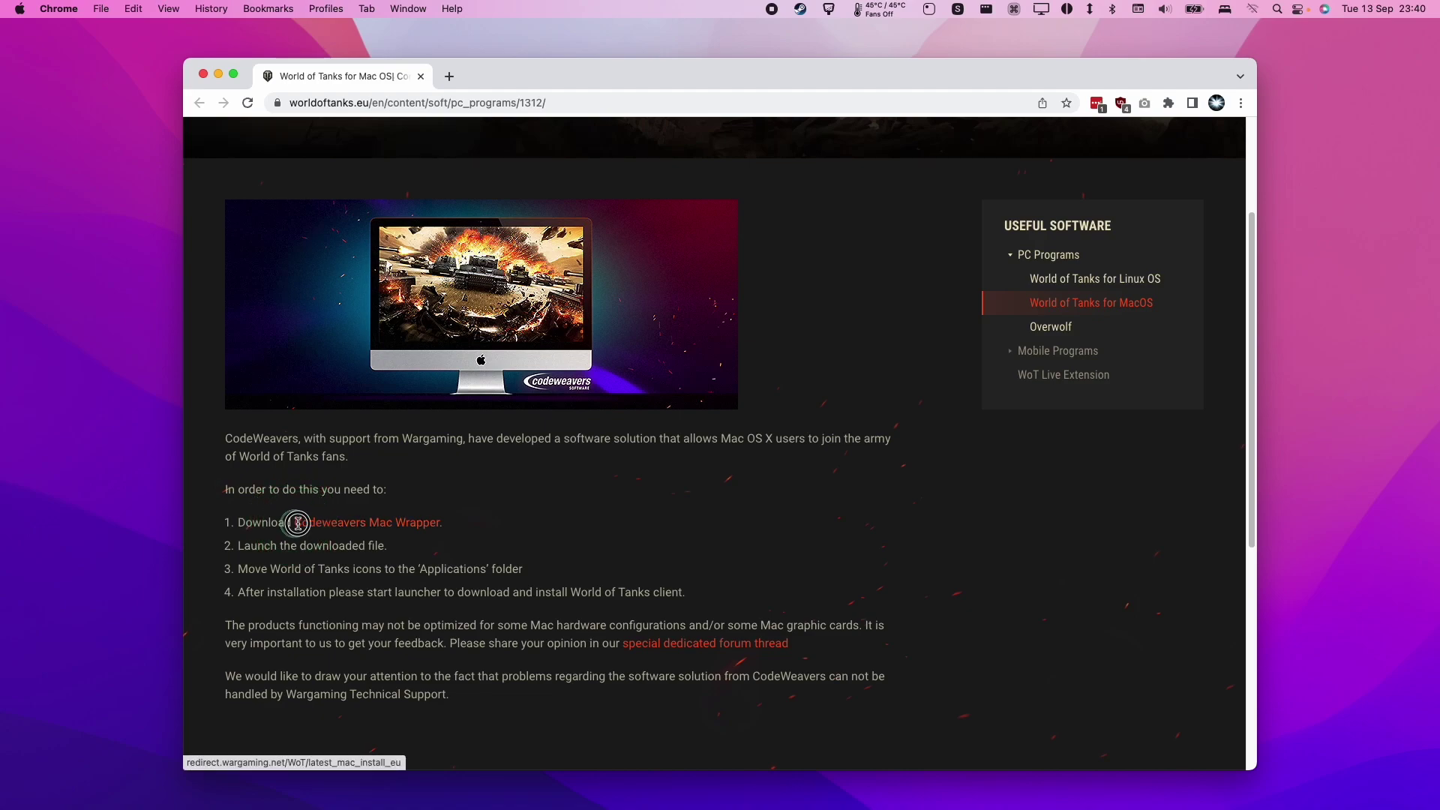
pyautogui.moveTo(458, 528); pyautogui.dragTo(379, 536)
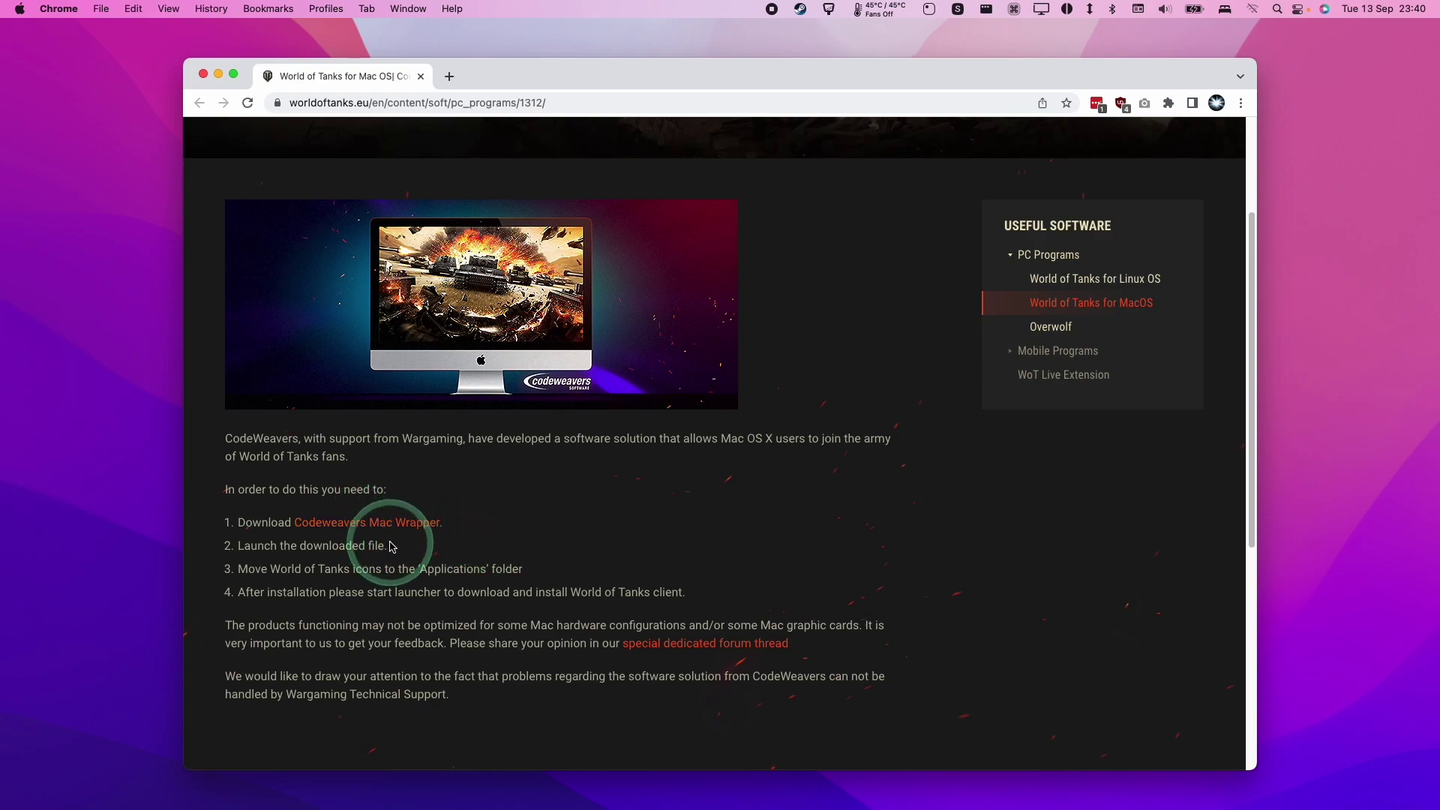
pyautogui.click(392, 530)
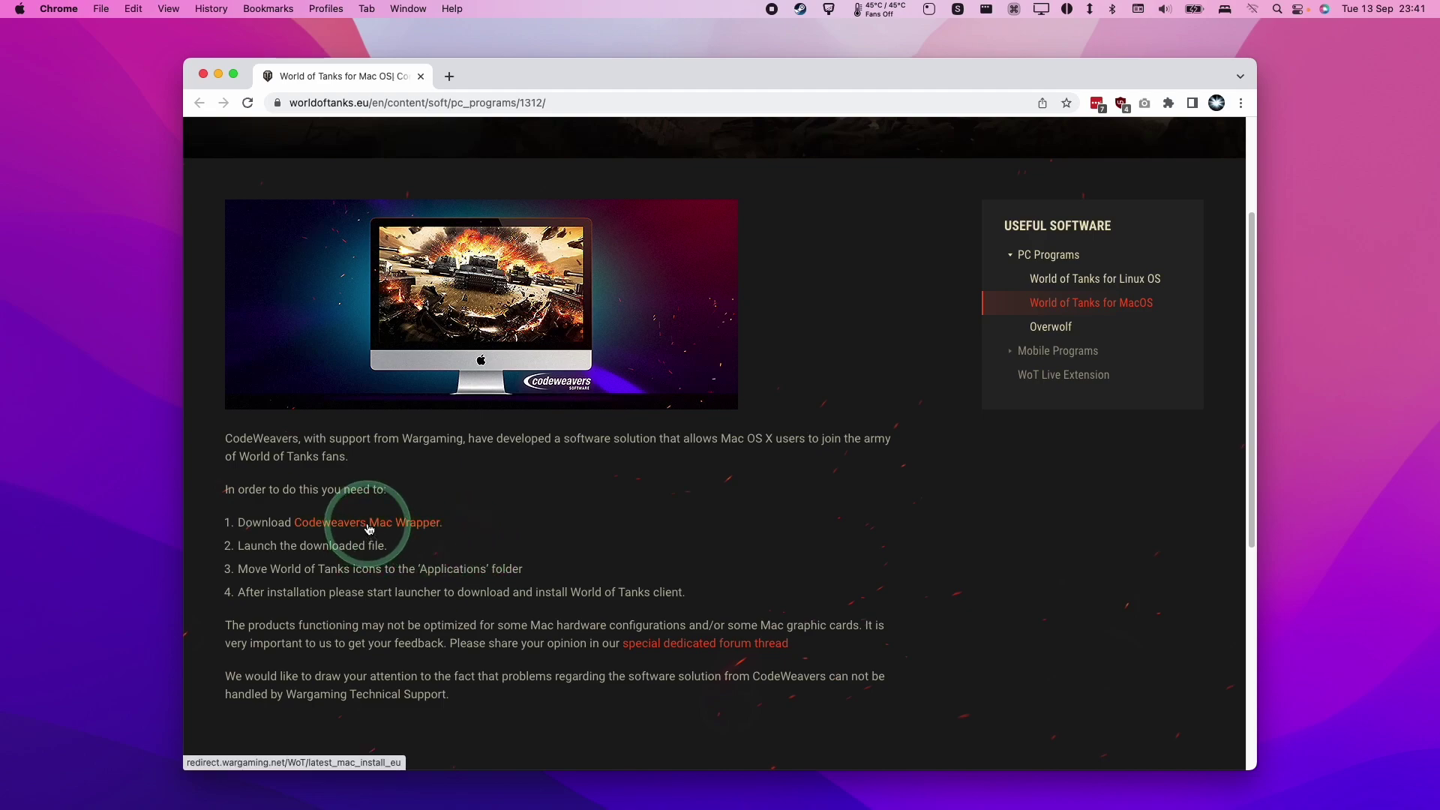
pyautogui.rightClick(369, 528)
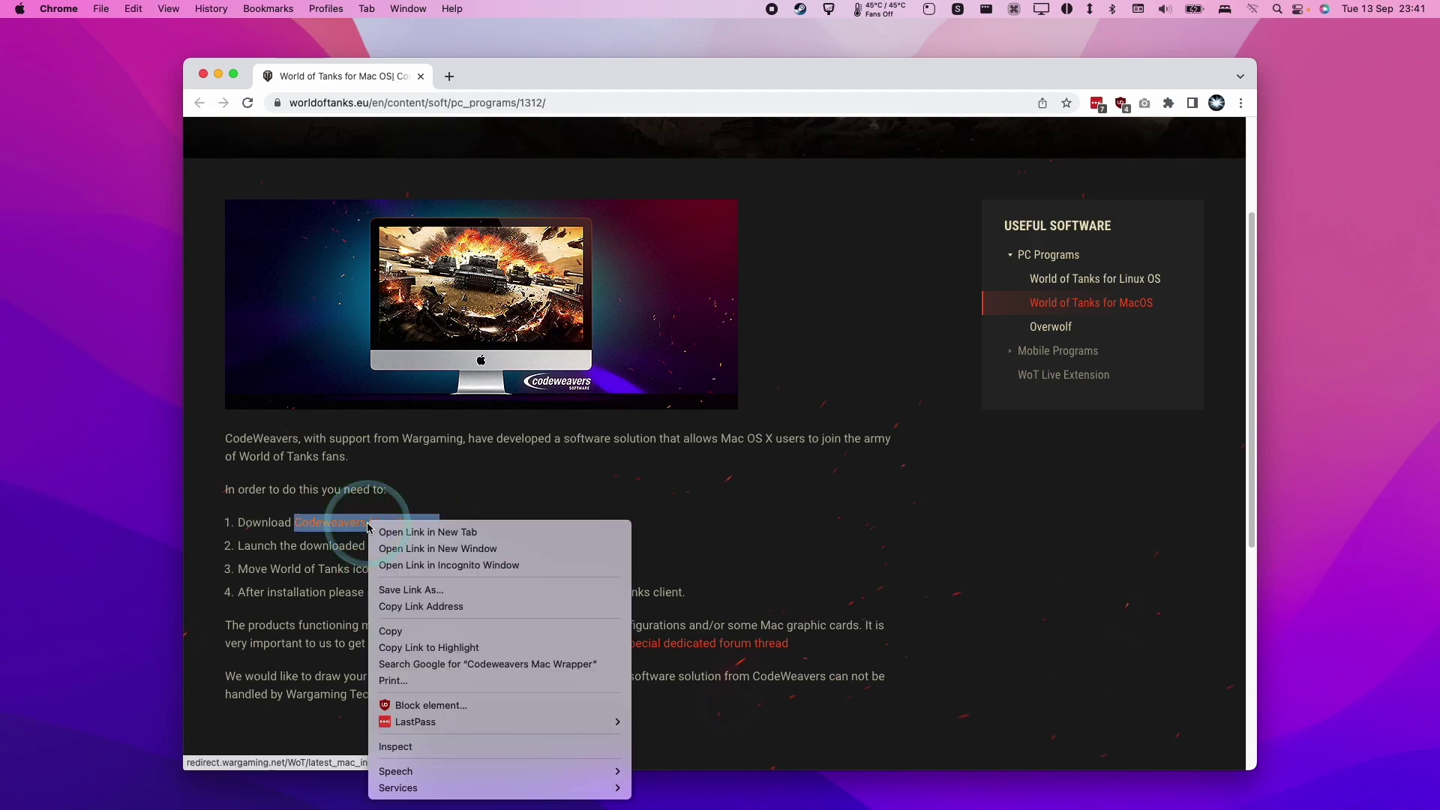
pyautogui.click(414, 555)
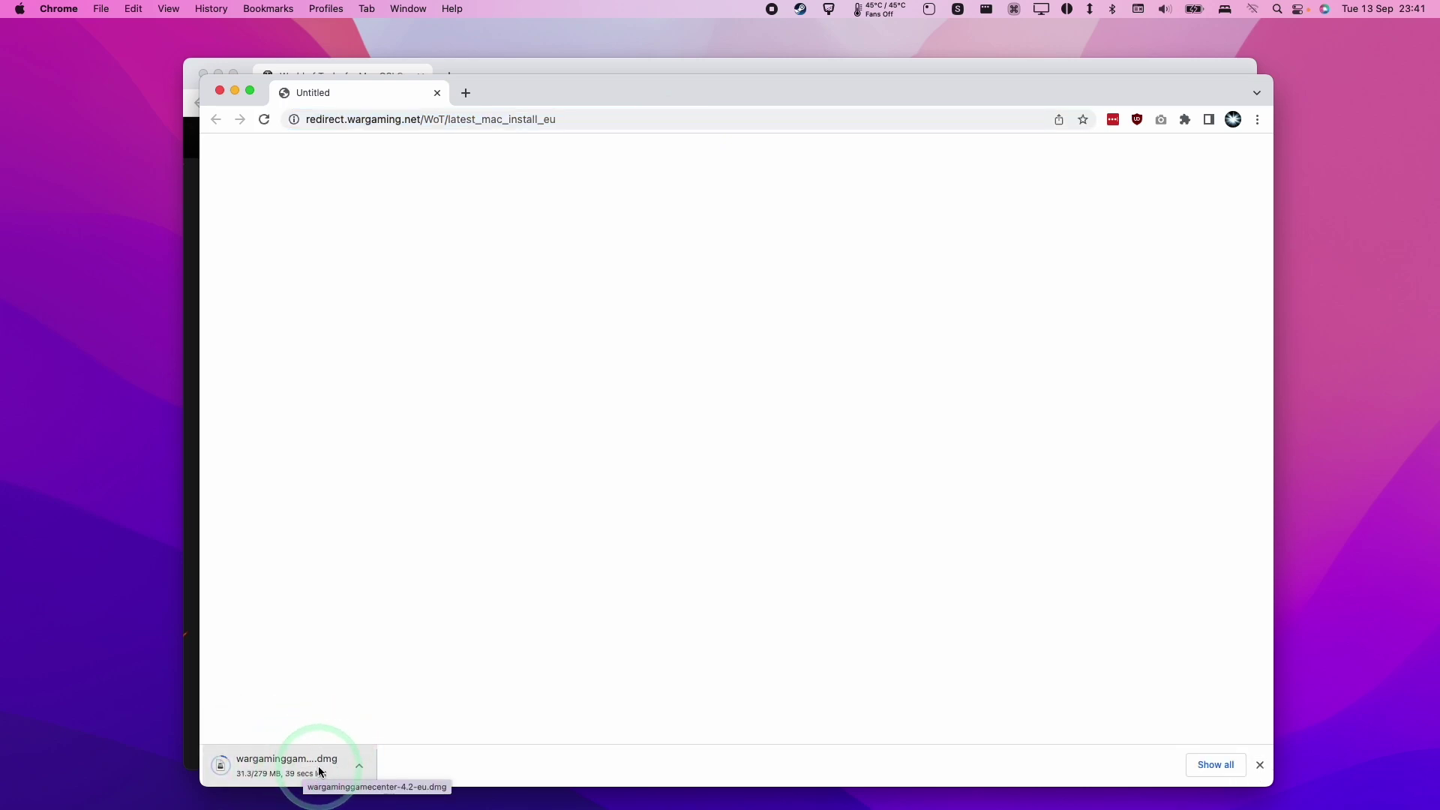
pyautogui.press('super+w')
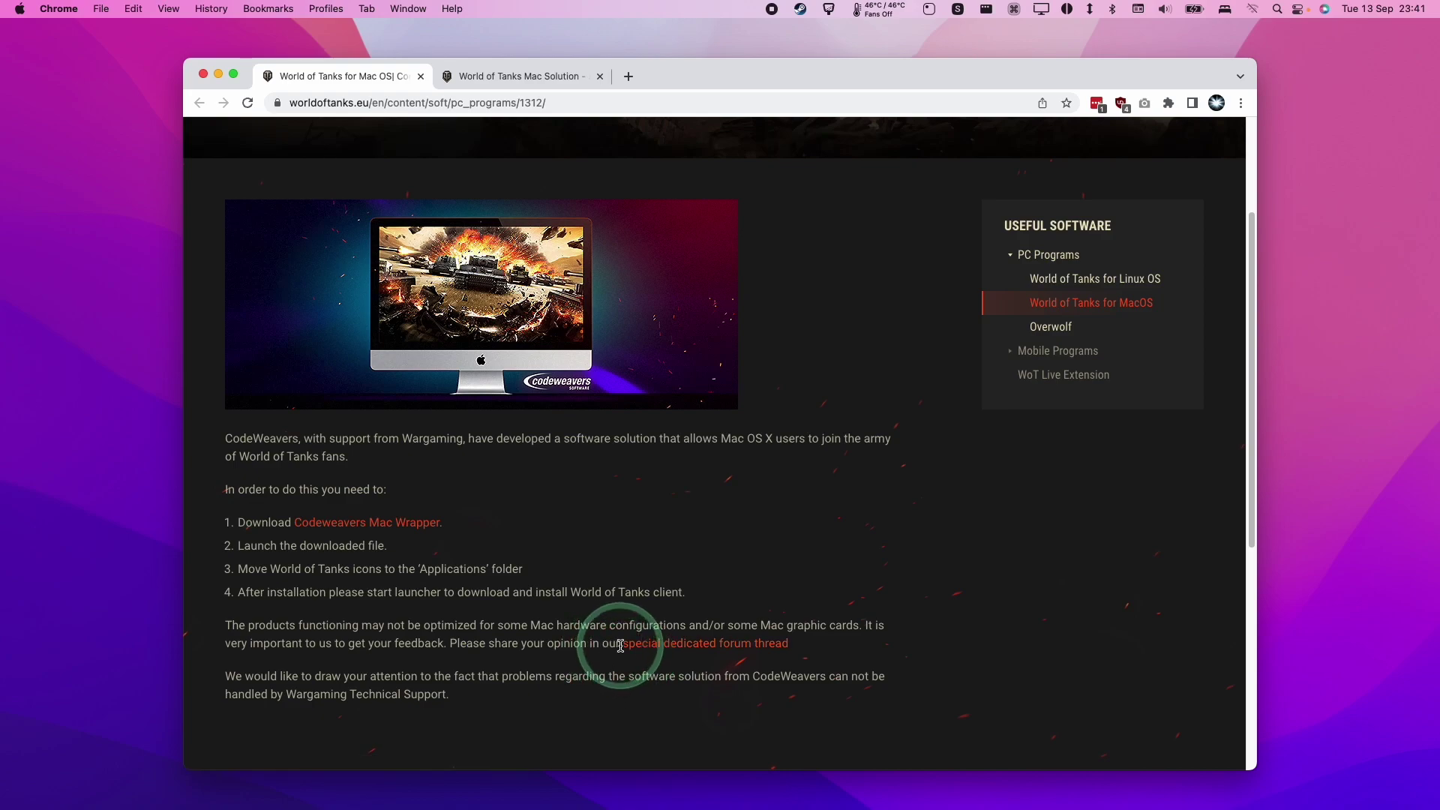
# Step: Look at the dedicated World of Tanks Mac Solution forum thread, and hide the browser
pyautogui.moveTo(620, 646); pyautogui.dragTo(776, 656)
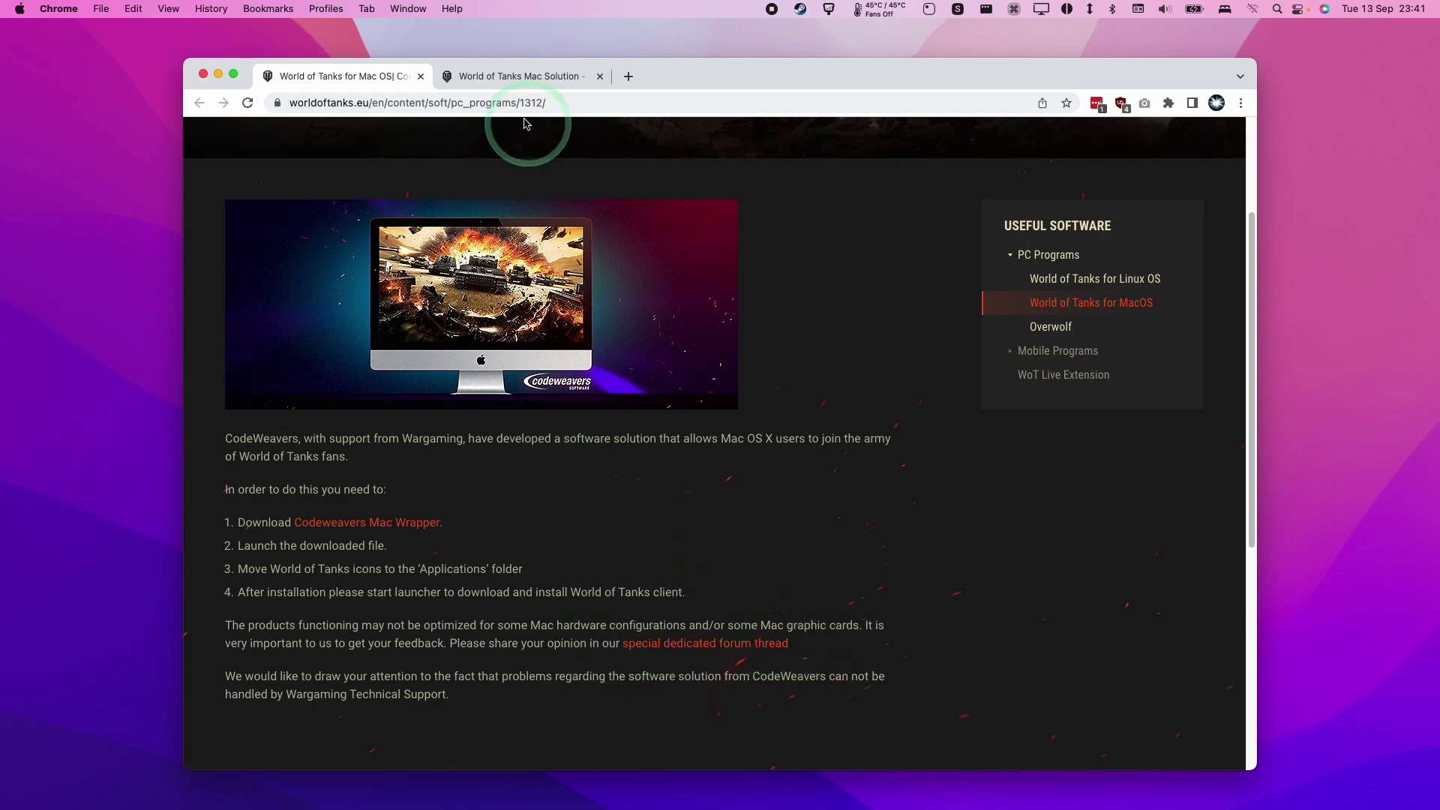
pyautogui.click(517, 76)
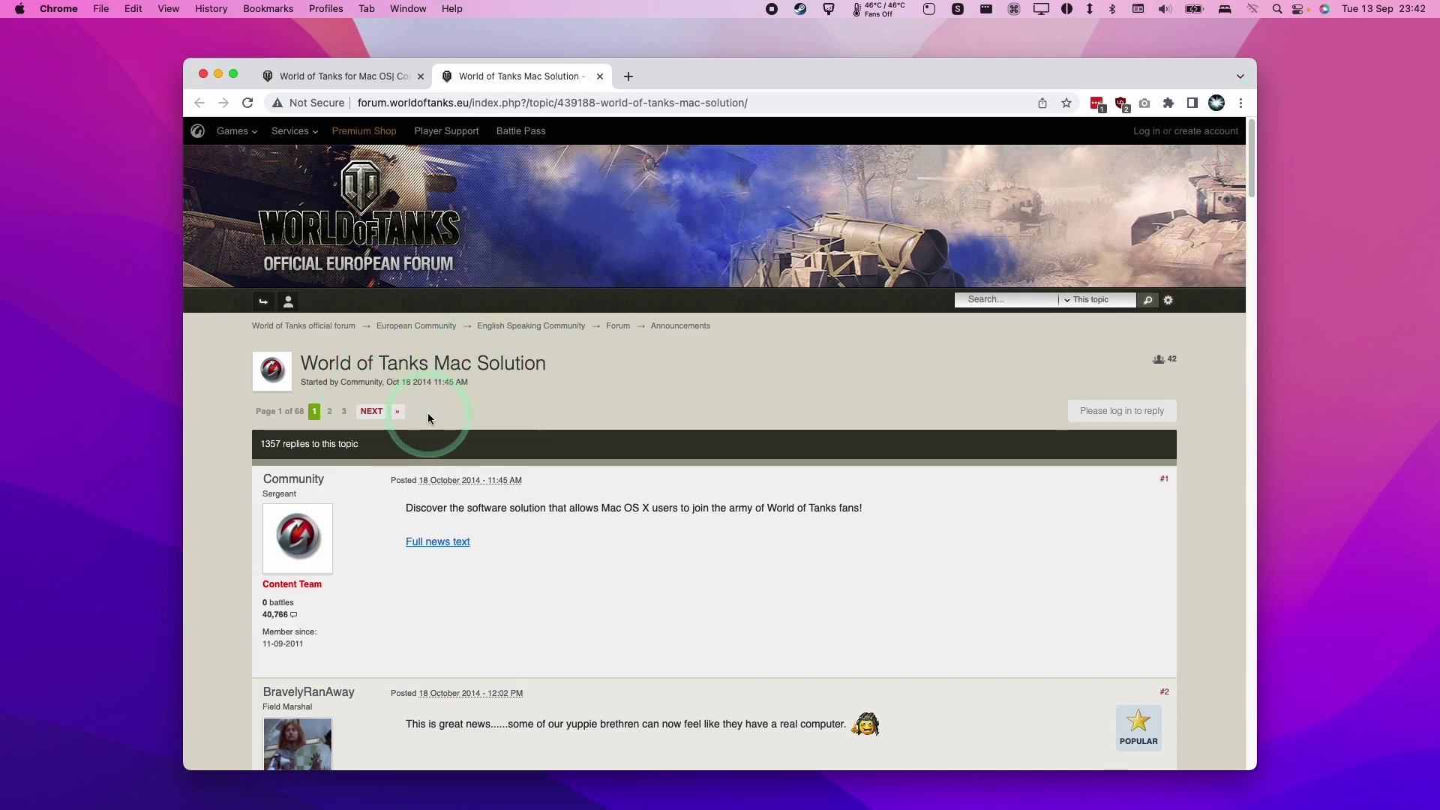
pyautogui.press('super+h')
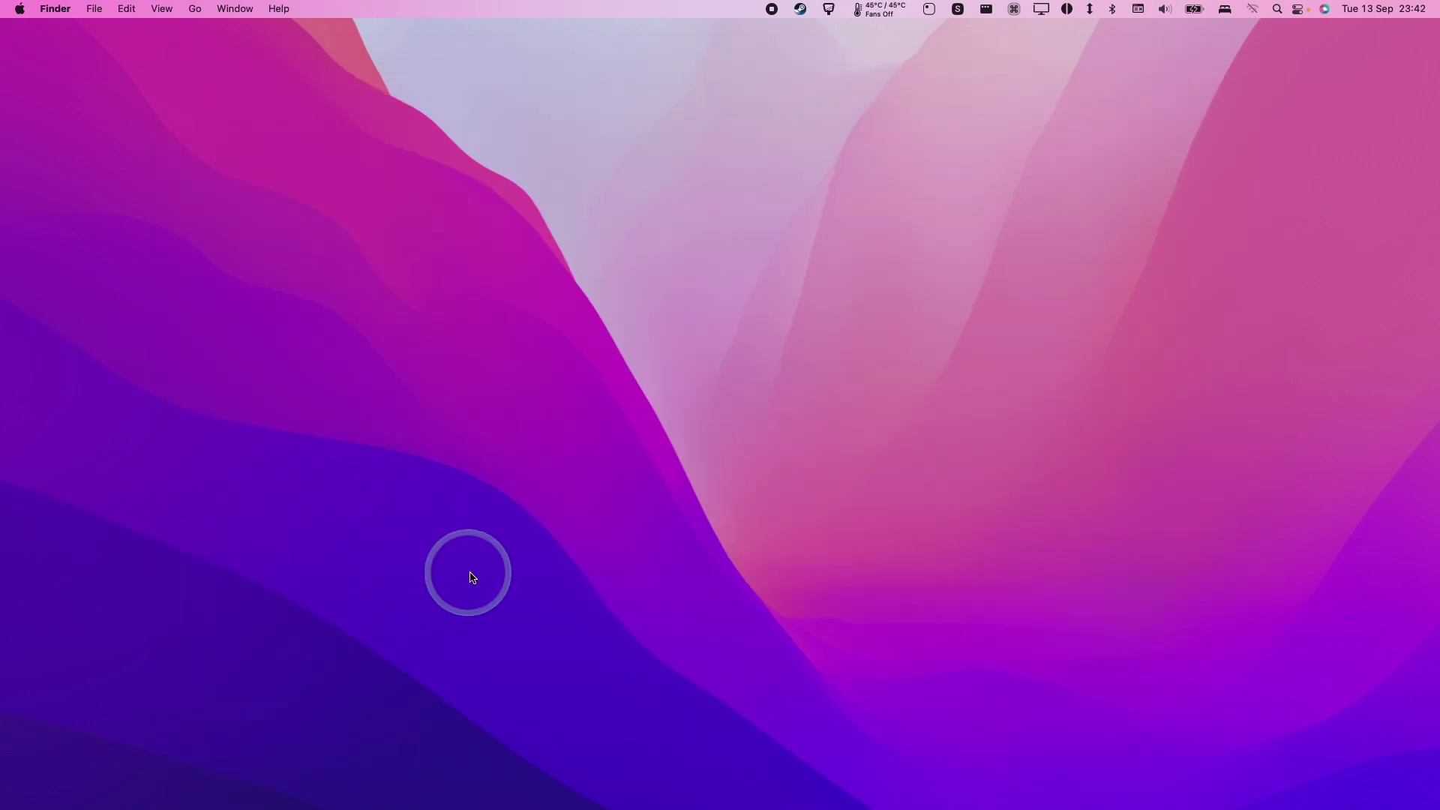
# Step: In Finder, open wargaminggamecenter-4.2-eu.dmg from Downloads and copy Wargaming.net Game Center into the Applications folder
pyautogui.moveTo(185, 808)
pyautogui.click(165, 782)
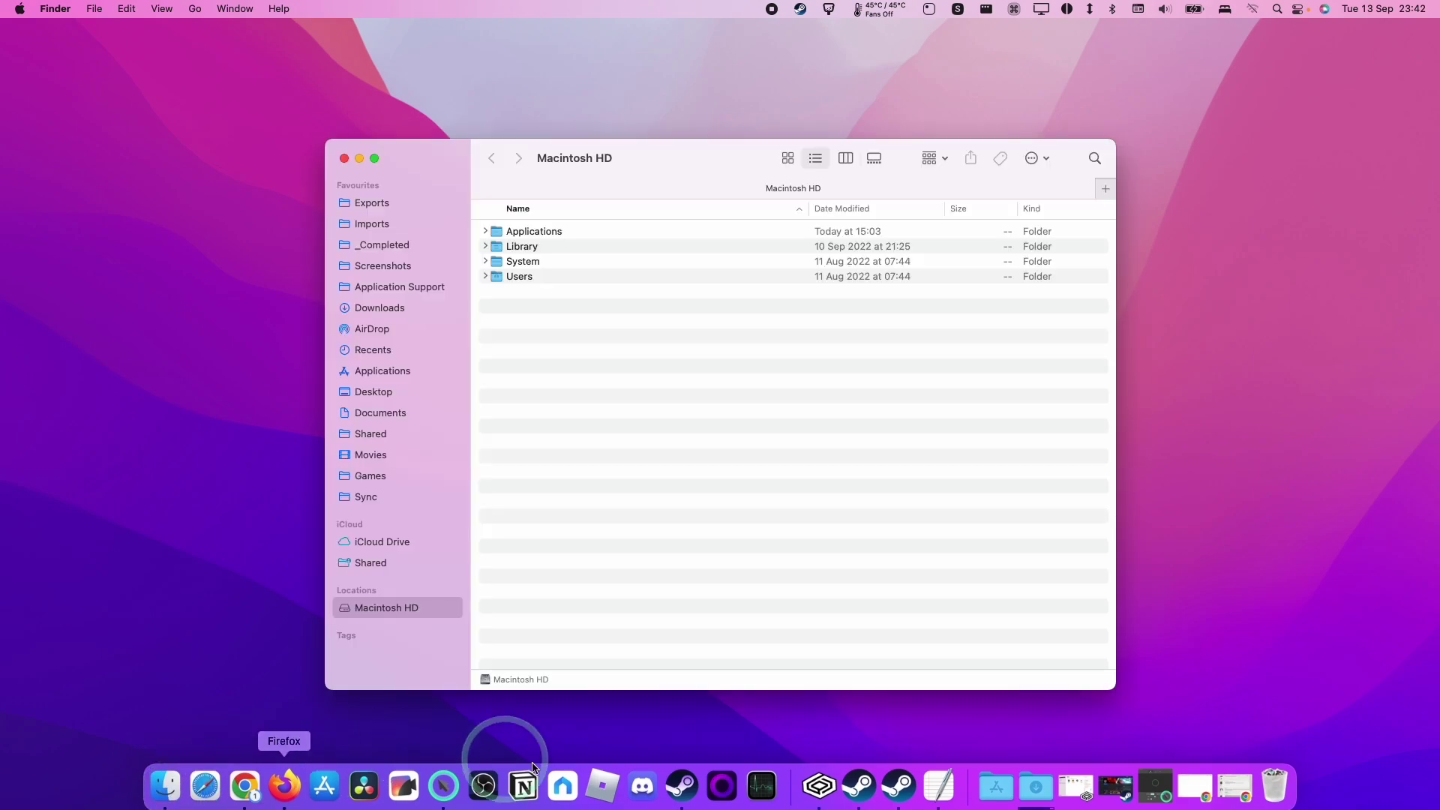
pyautogui.click(385, 308)
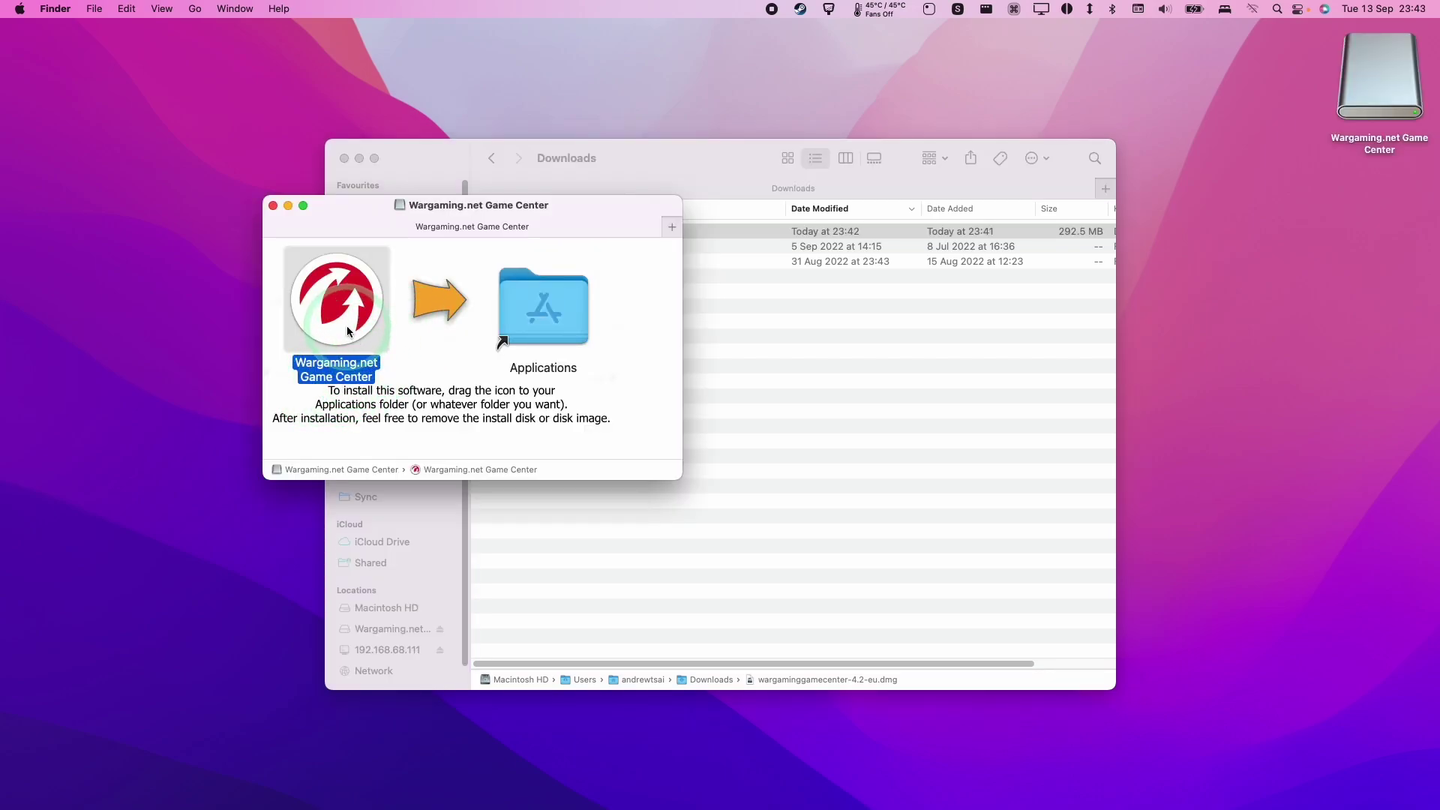
pyautogui.moveTo(347, 331); pyautogui.dragTo(543, 341)
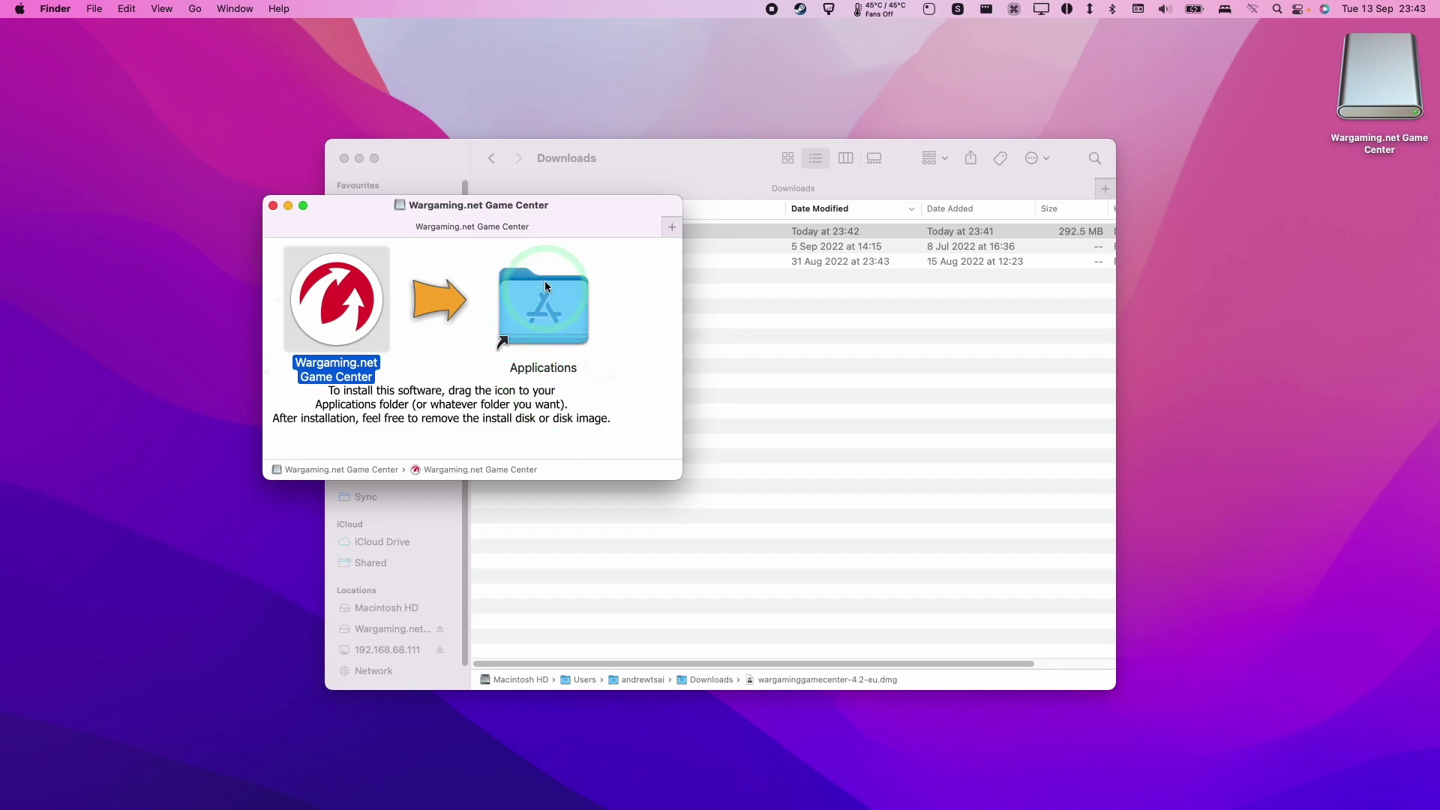
pyautogui.click(274, 206)
pyautogui.click(1083, 609)
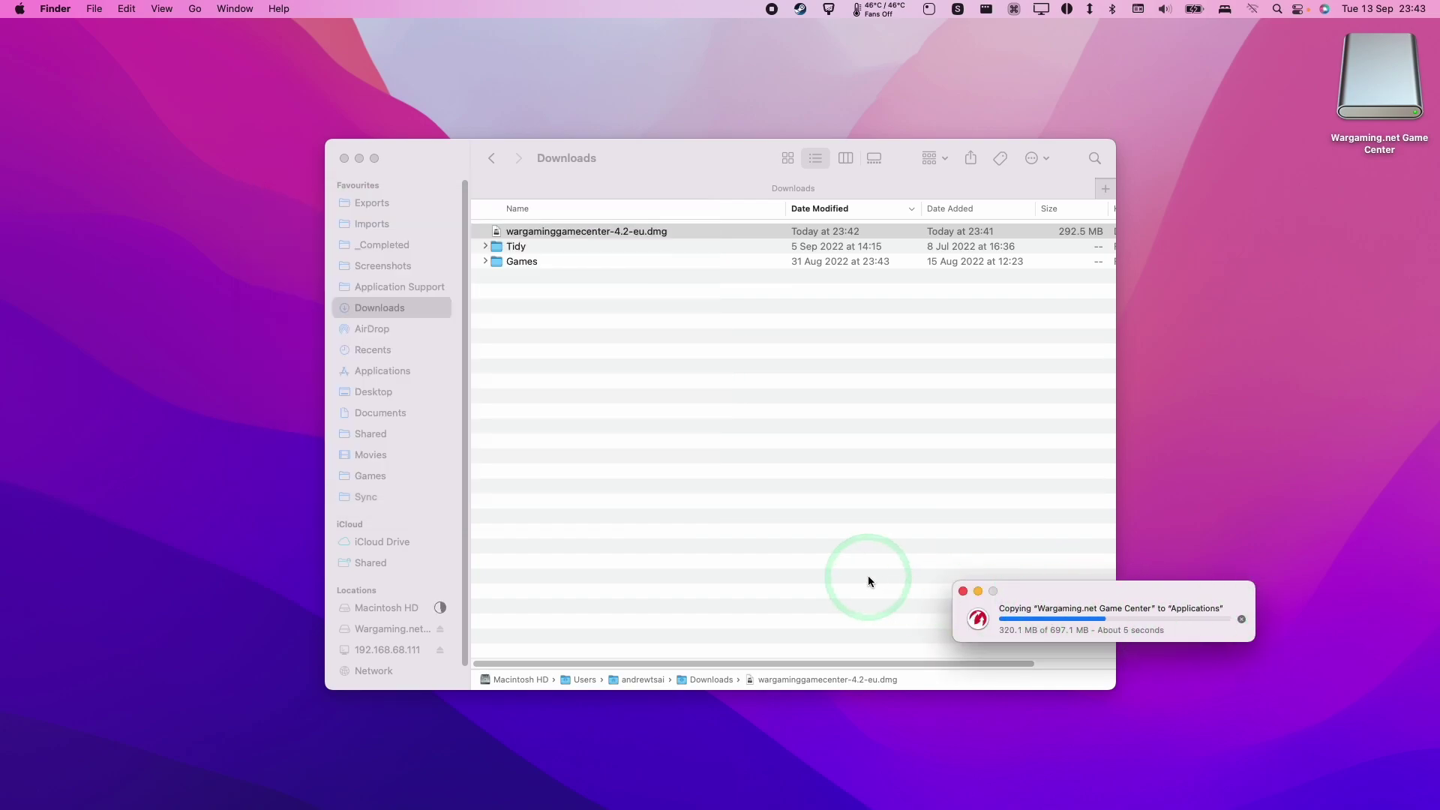
# Step: Launch Wargaming.net Game Center from the Applications folder and allow the downloaded app to open
pyautogui.click(383, 370)
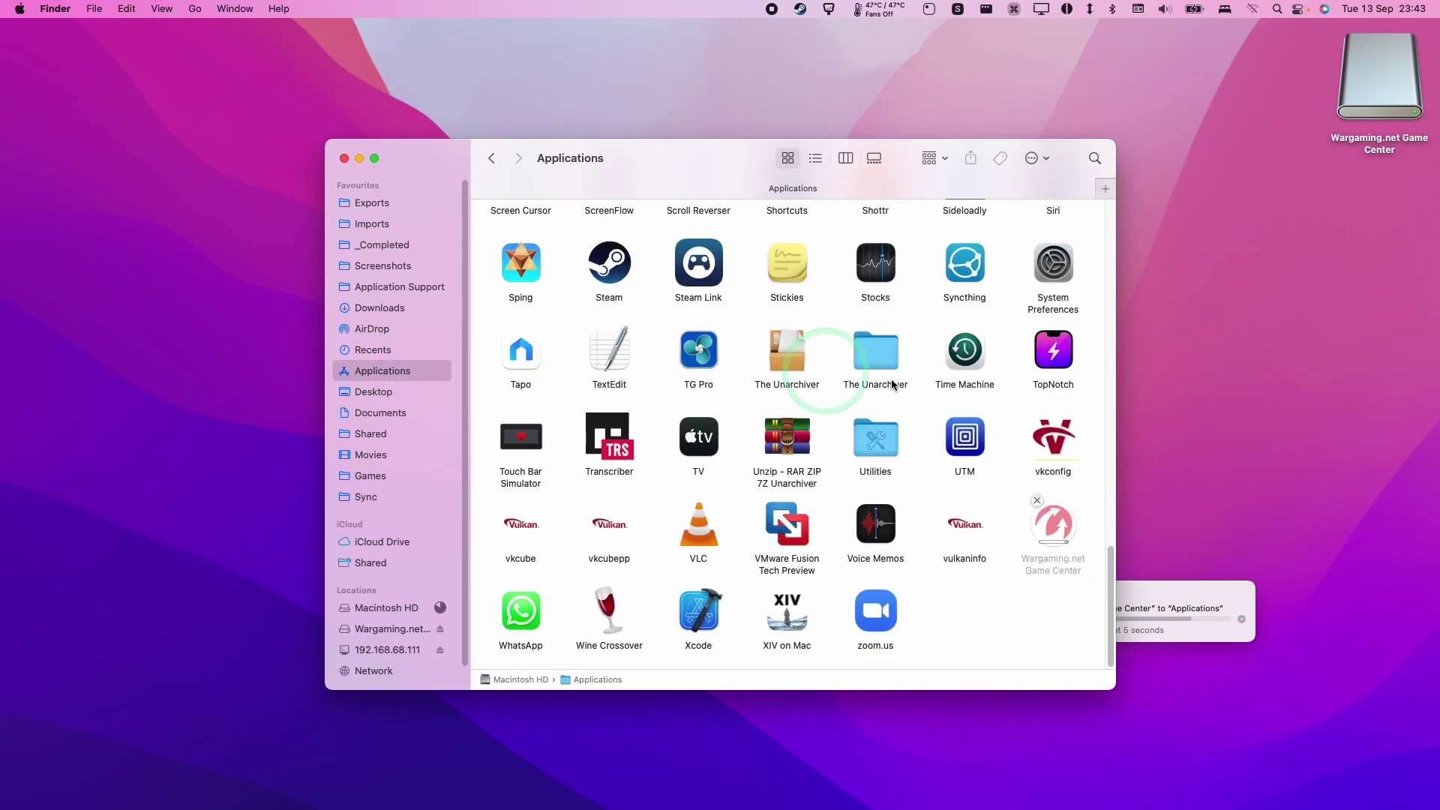
pyautogui.click(1050, 528)
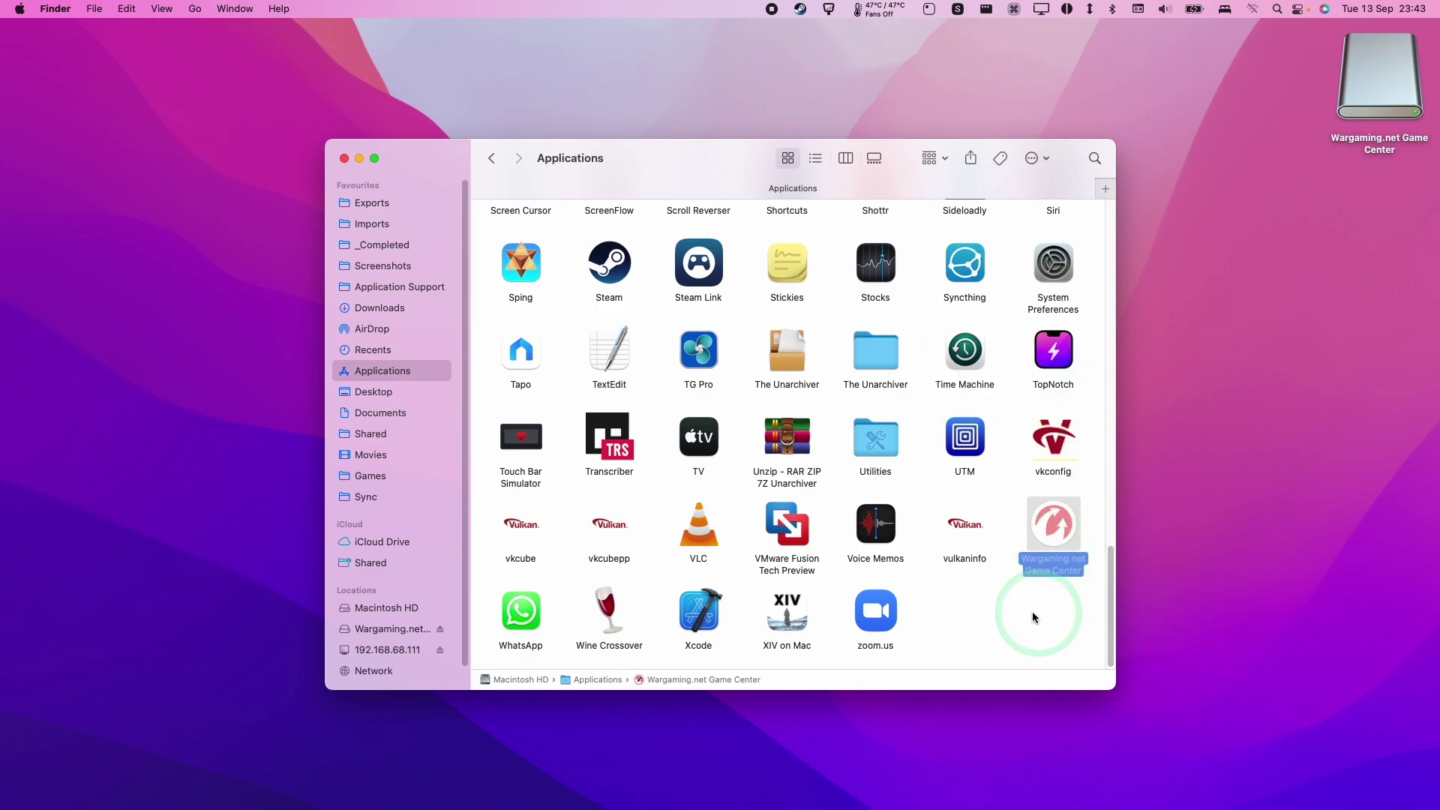
pyautogui.doubleClick(1053, 534)
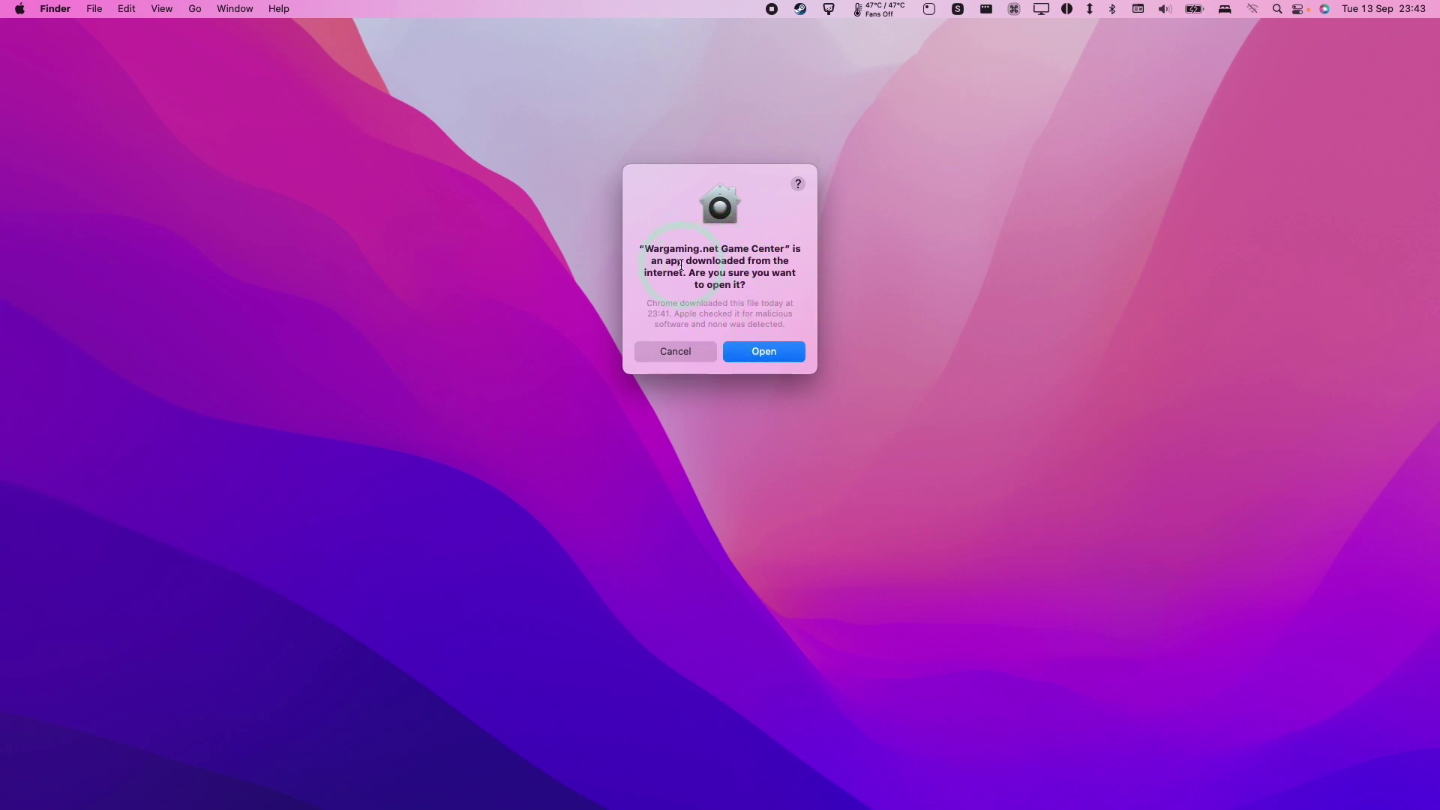
pyautogui.click(772, 353)
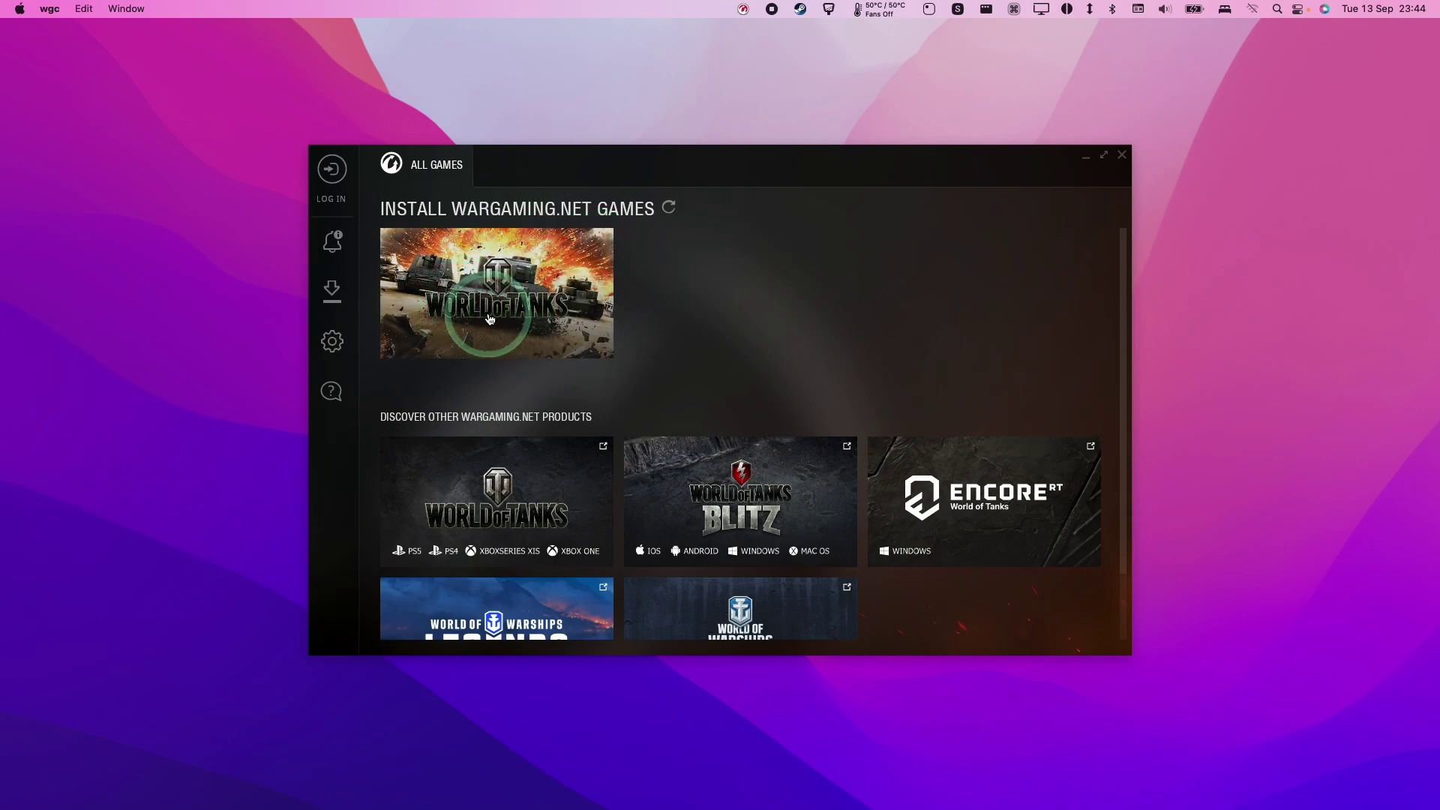
# Step: Install World of Tanks with the HD client type into C:\Games\World_of_Tanks_EU, accepting the license documents
pyautogui.click(515, 316)
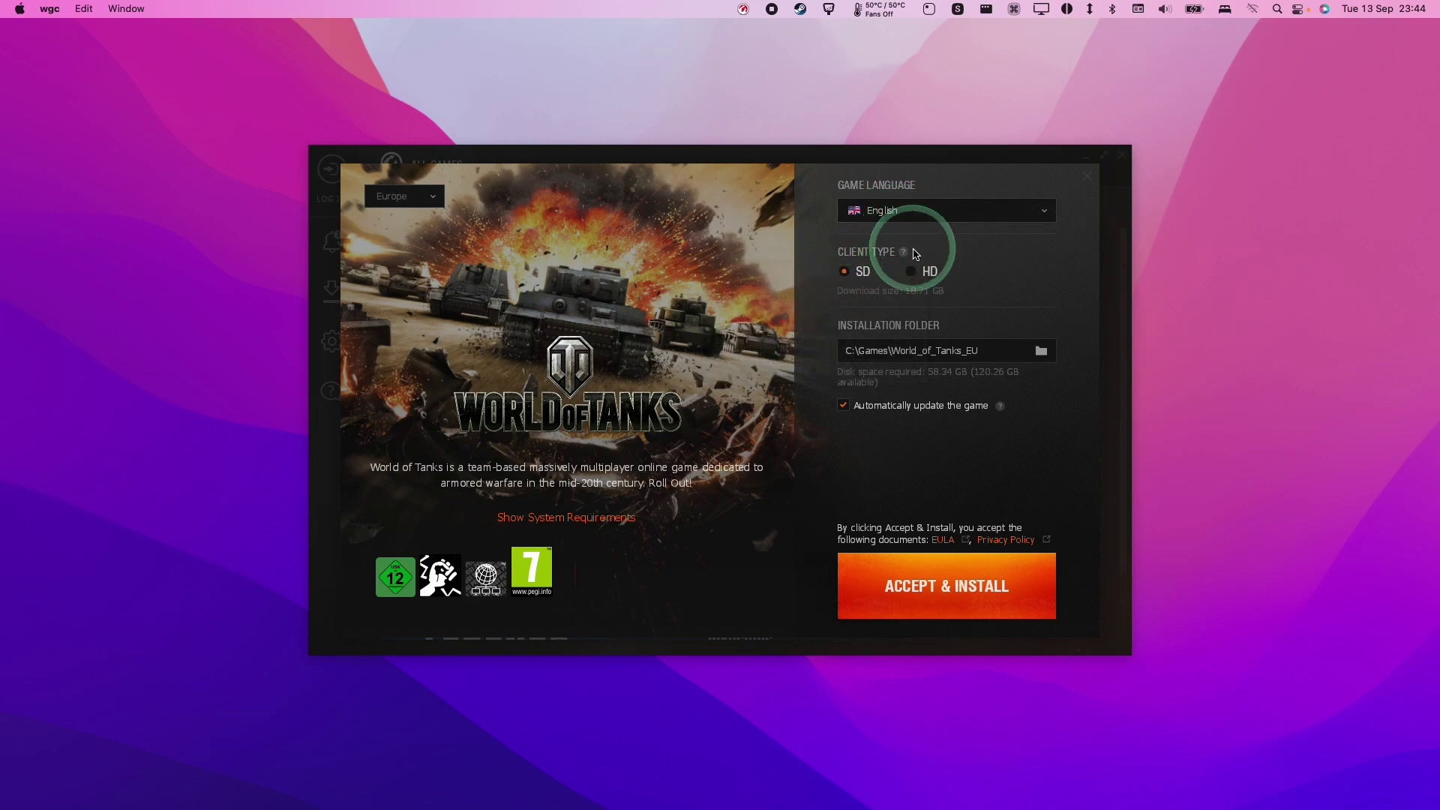
pyautogui.click(910, 275)
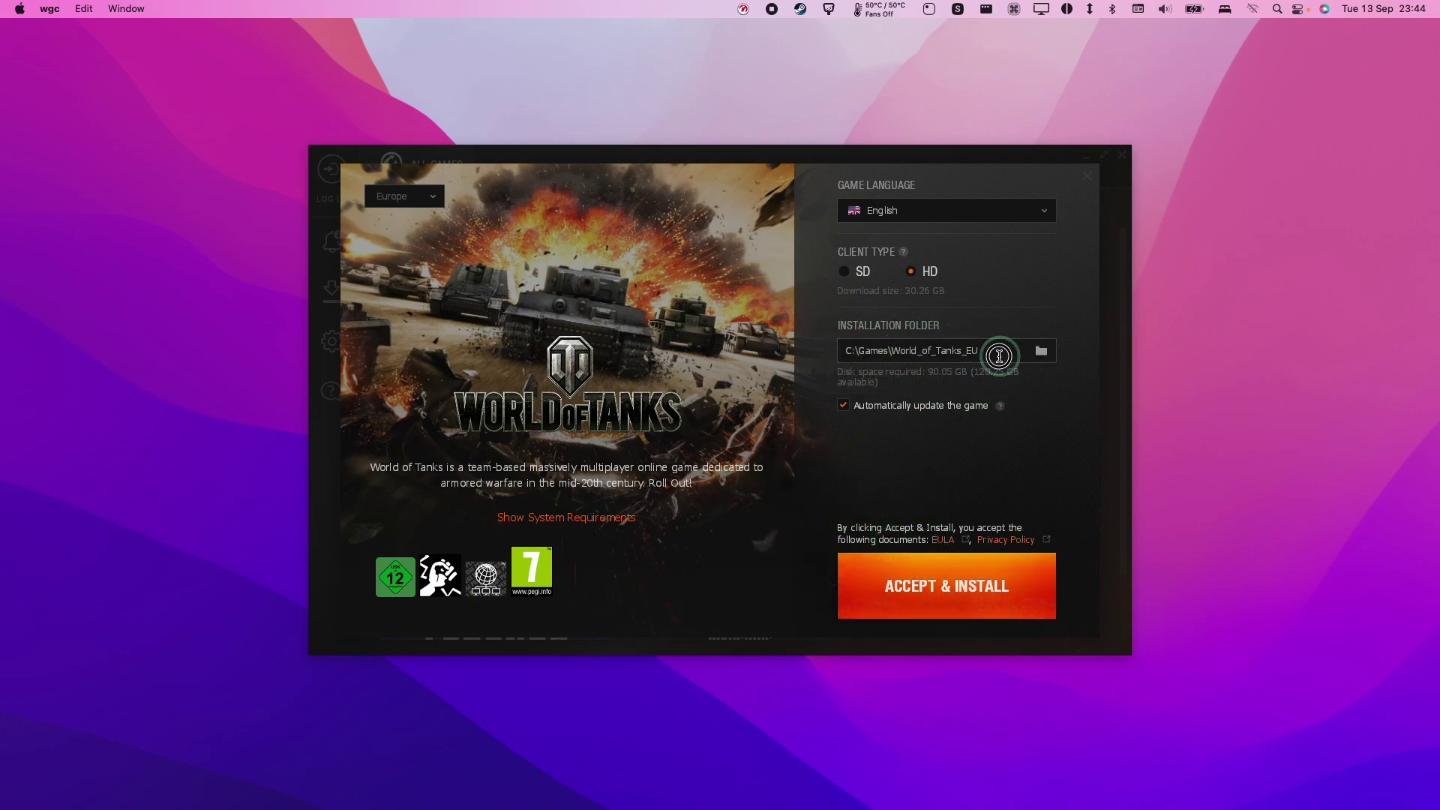
pyautogui.moveTo(1000, 353); pyautogui.dragTo(835, 349)
pyautogui.click(852, 356)
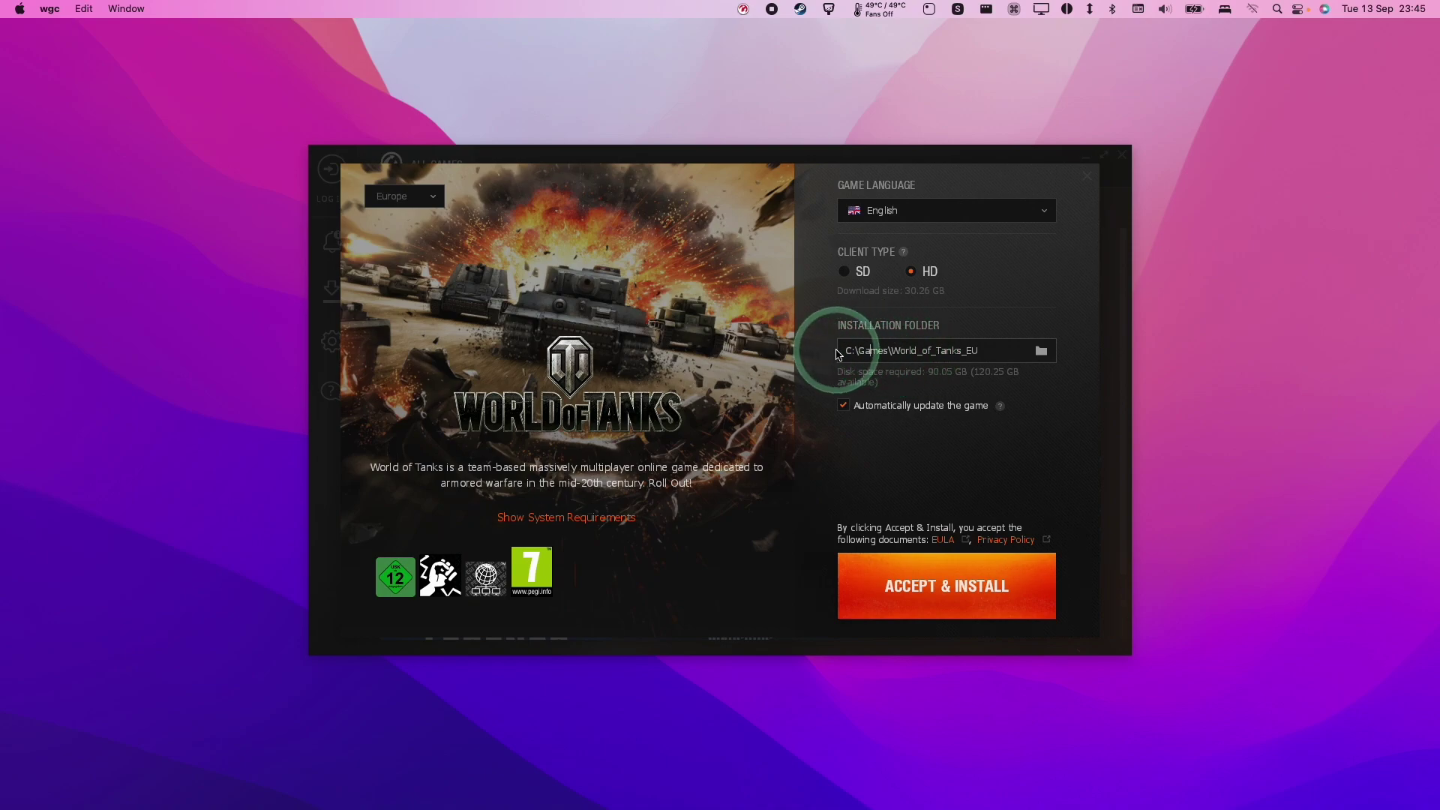
pyautogui.click(924, 355)
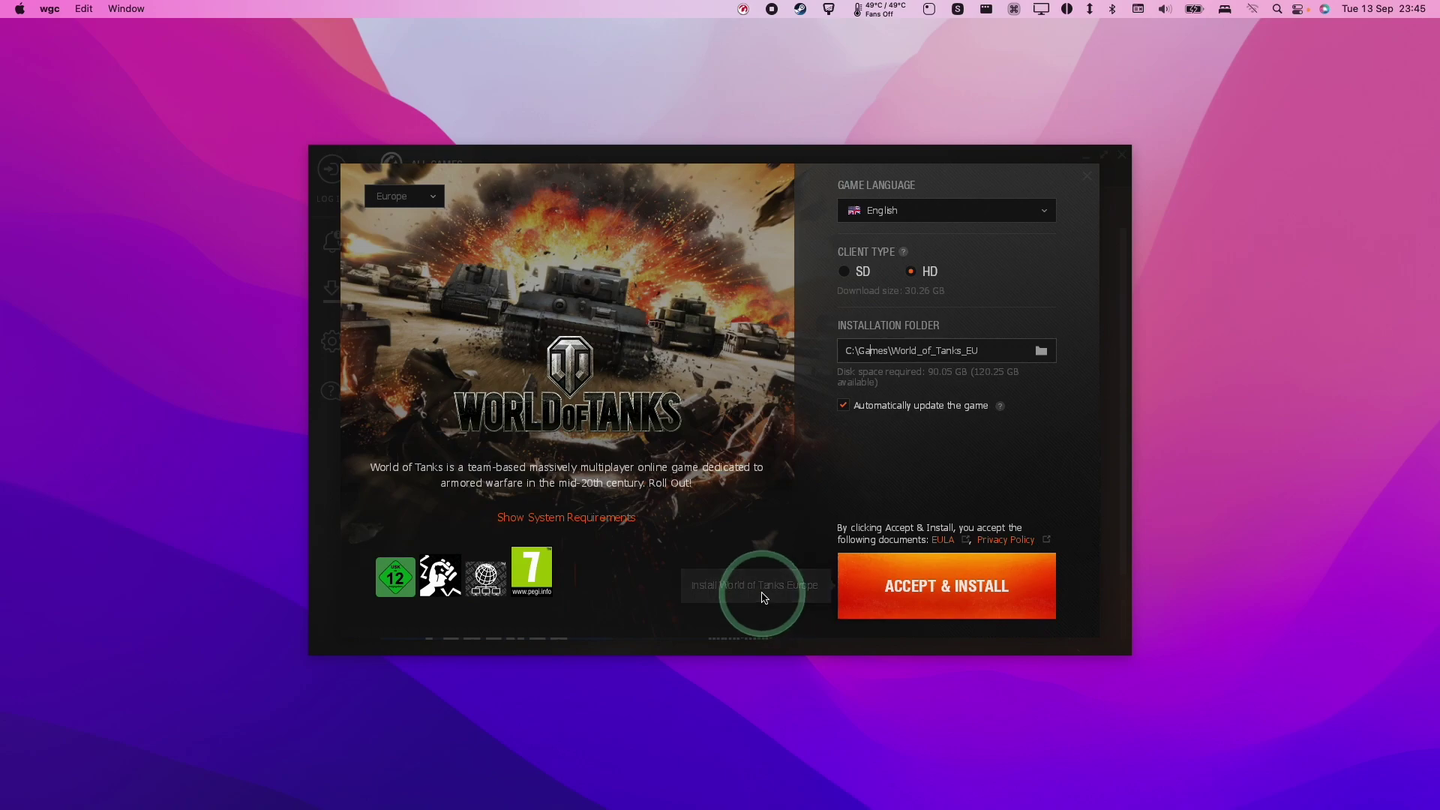
pyautogui.click(948, 593)
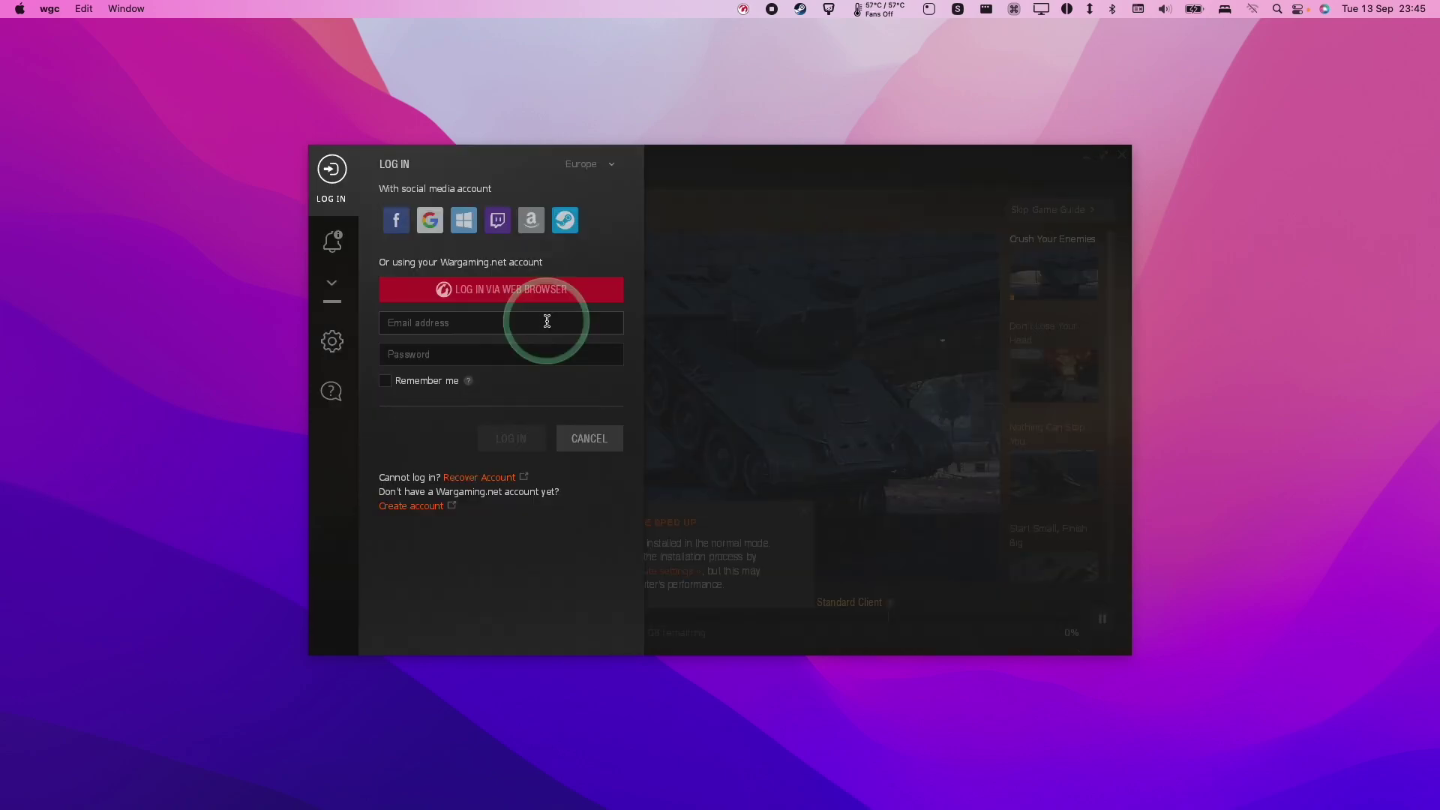
# Step: Log in to the Wargaming.net account and let the Game Center remember the login
pyautogui.click(441, 355)
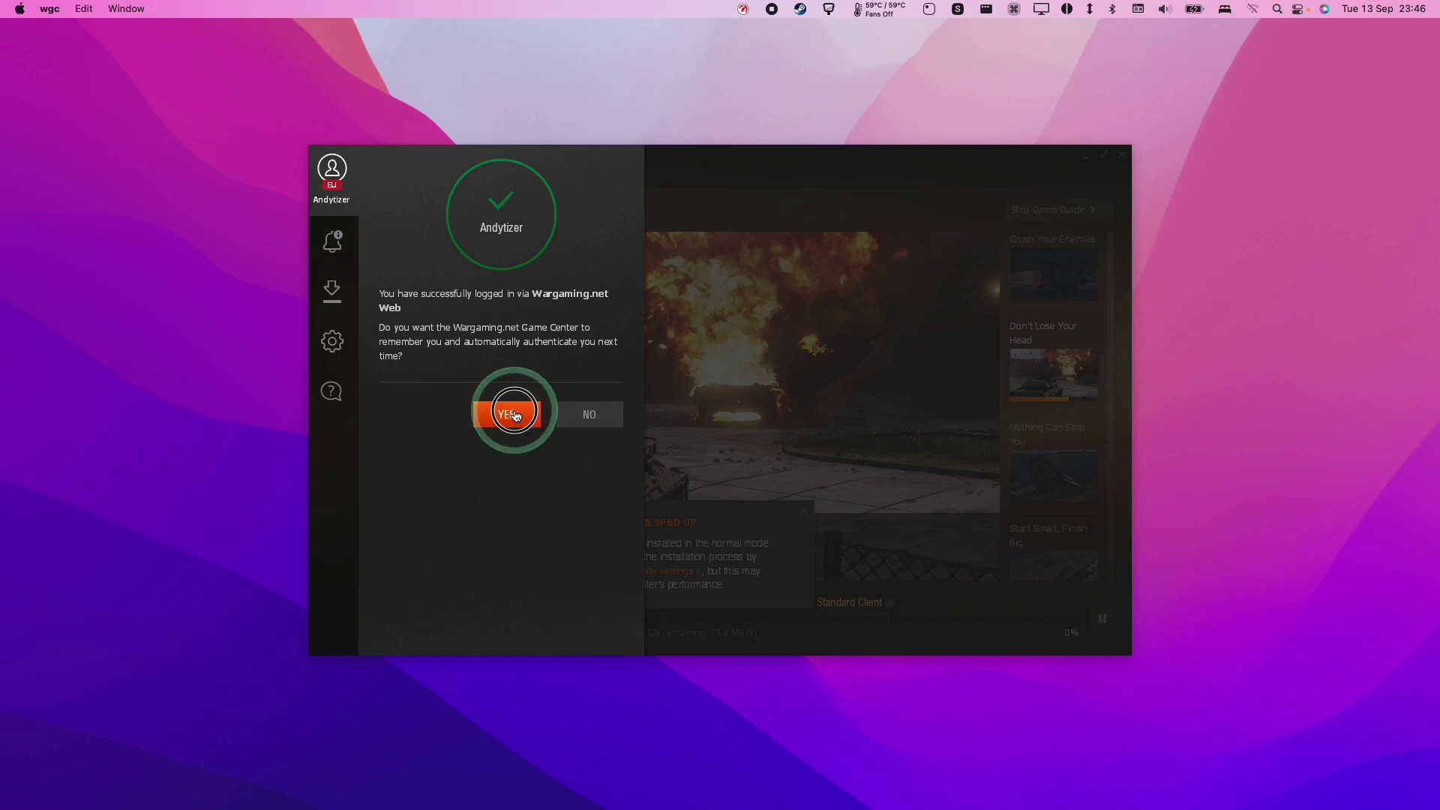
pyautogui.click(513, 414)
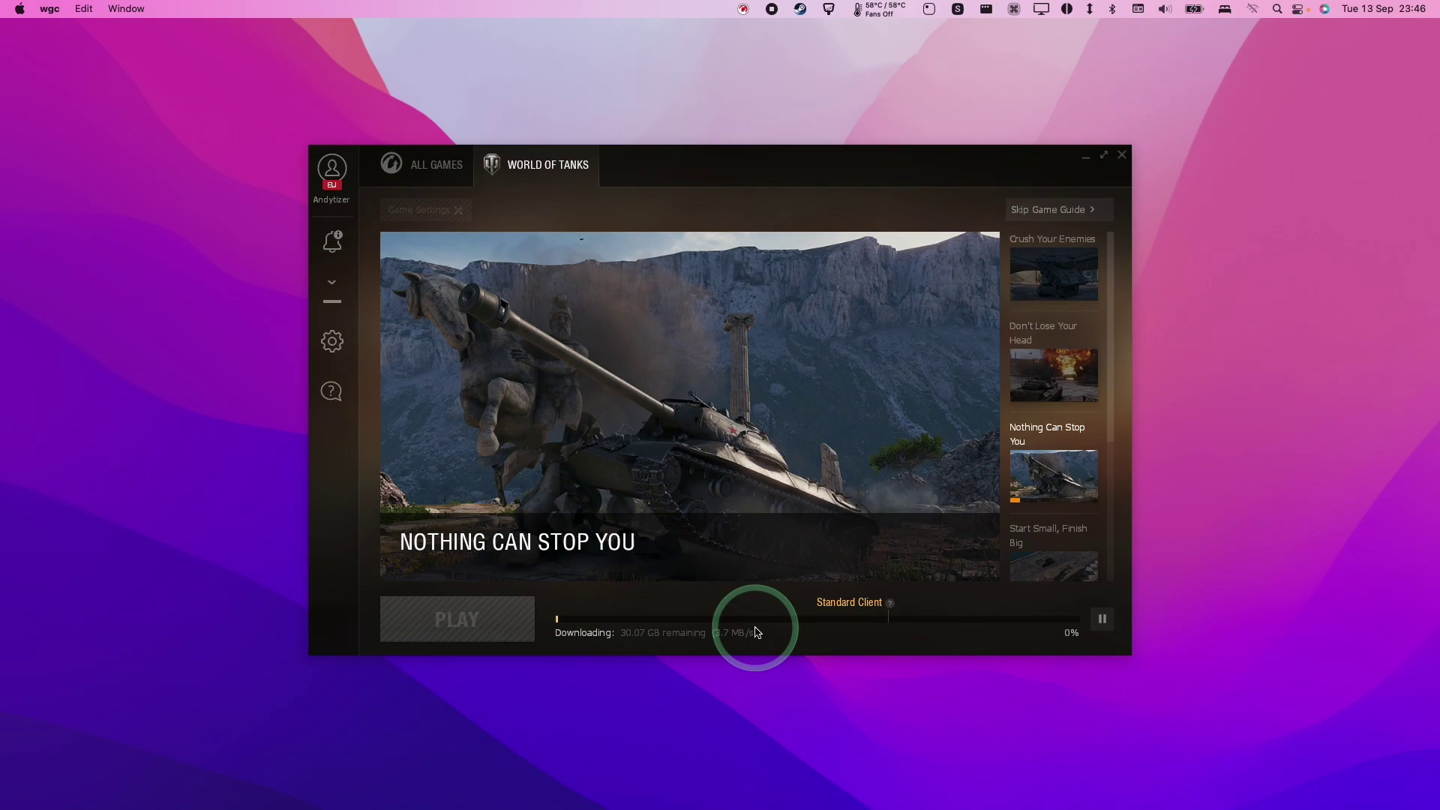
pyautogui.moveTo(889, 606)
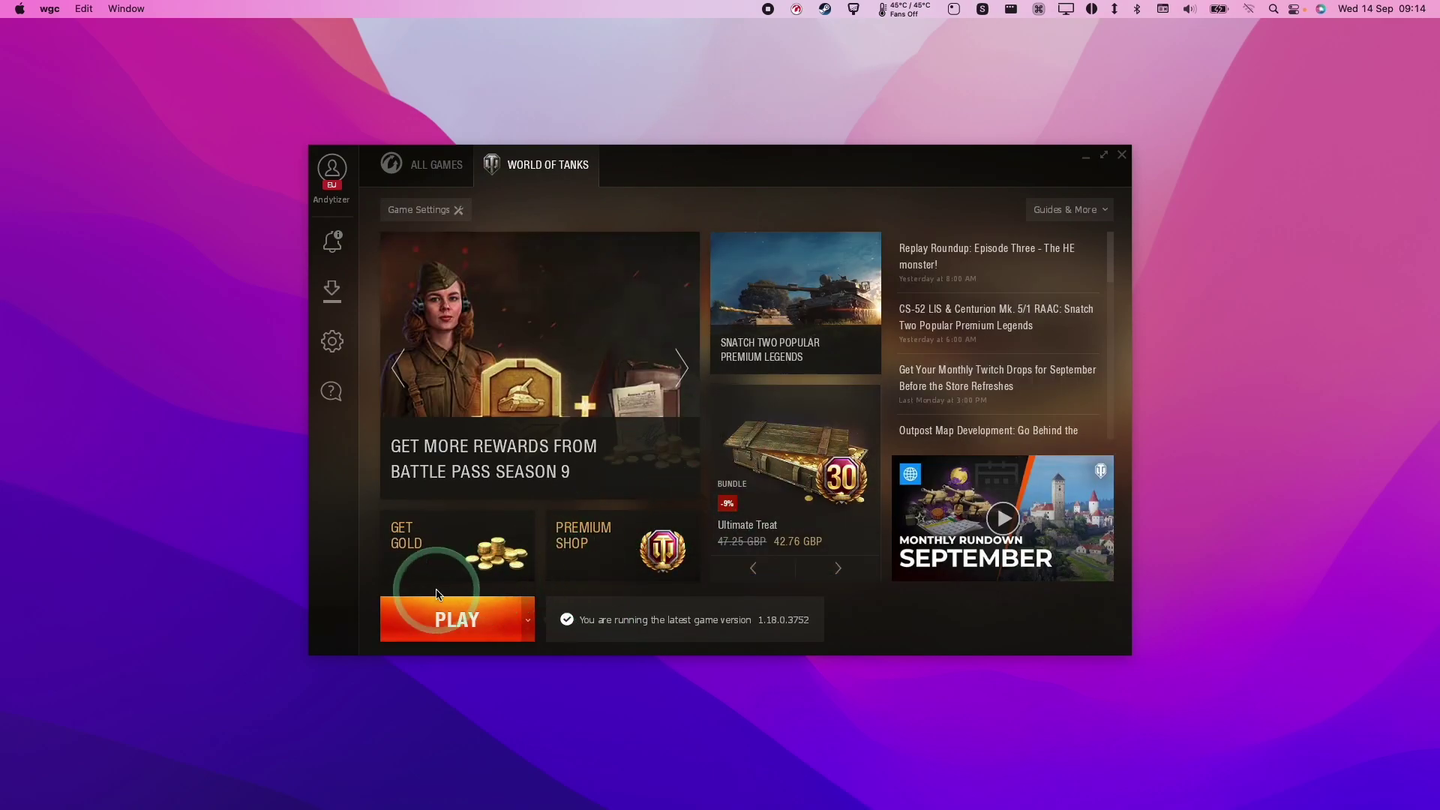
# Step: Launch World of Tanks and open the Best category of the in-game store
pyautogui.click(461, 615)
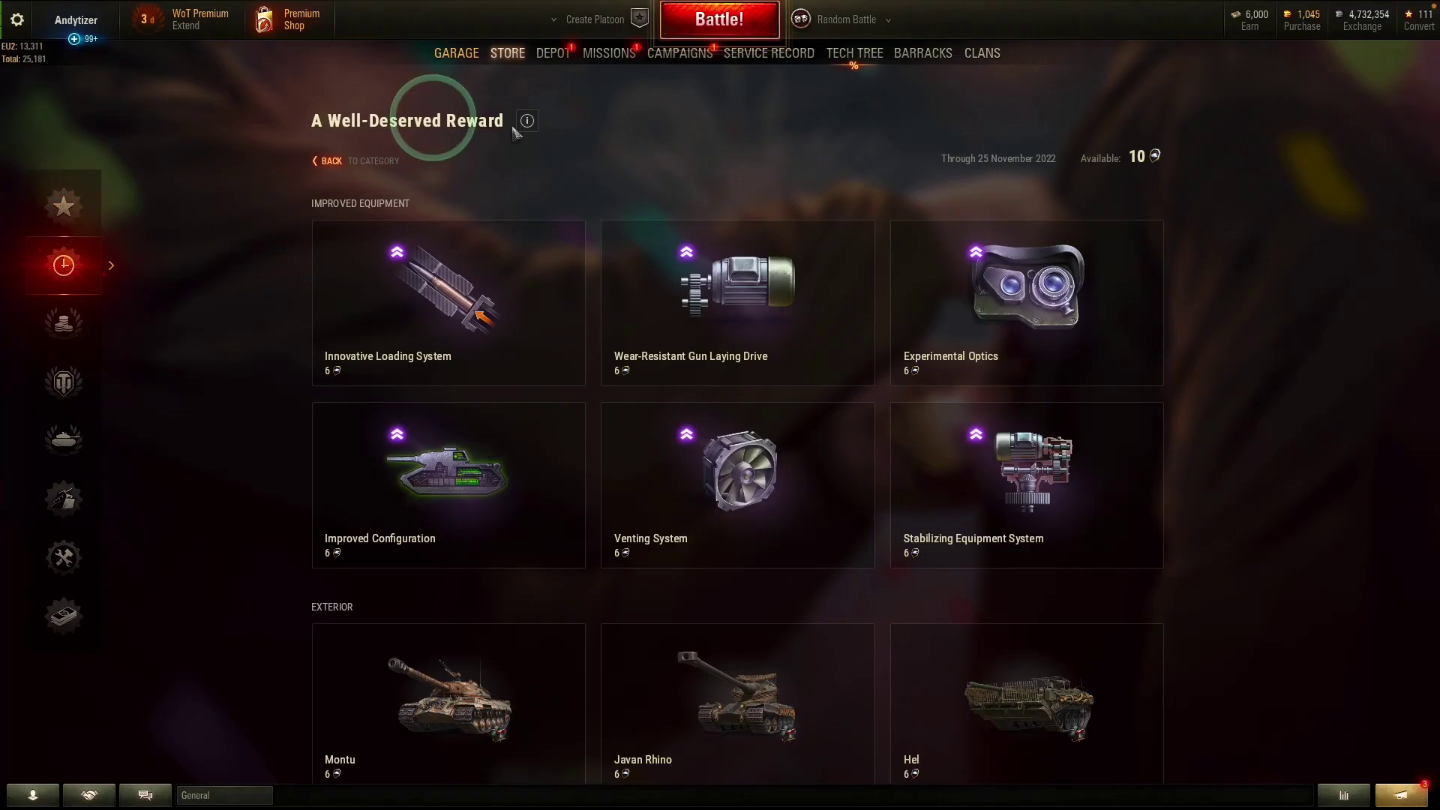
pyautogui.click(79, 206)
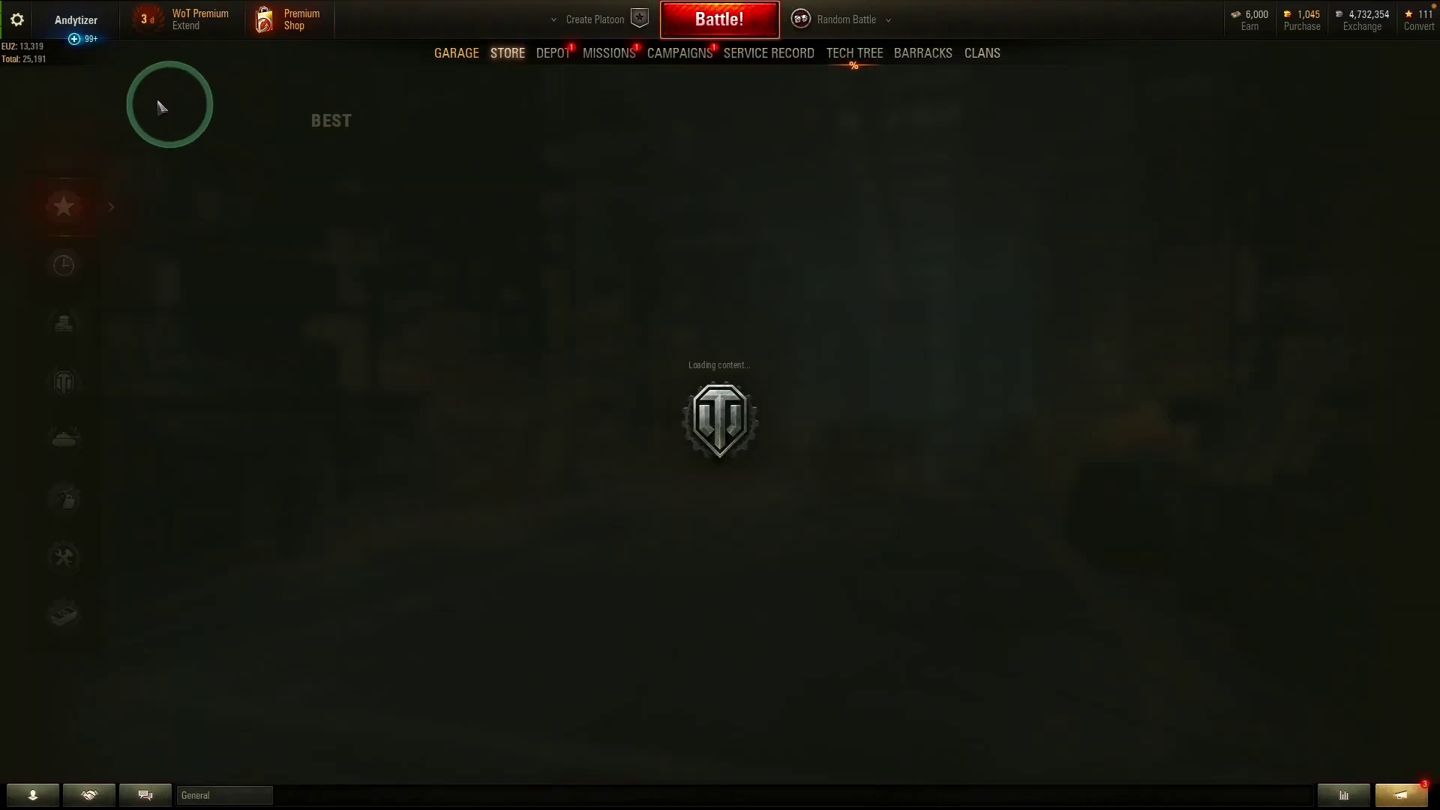